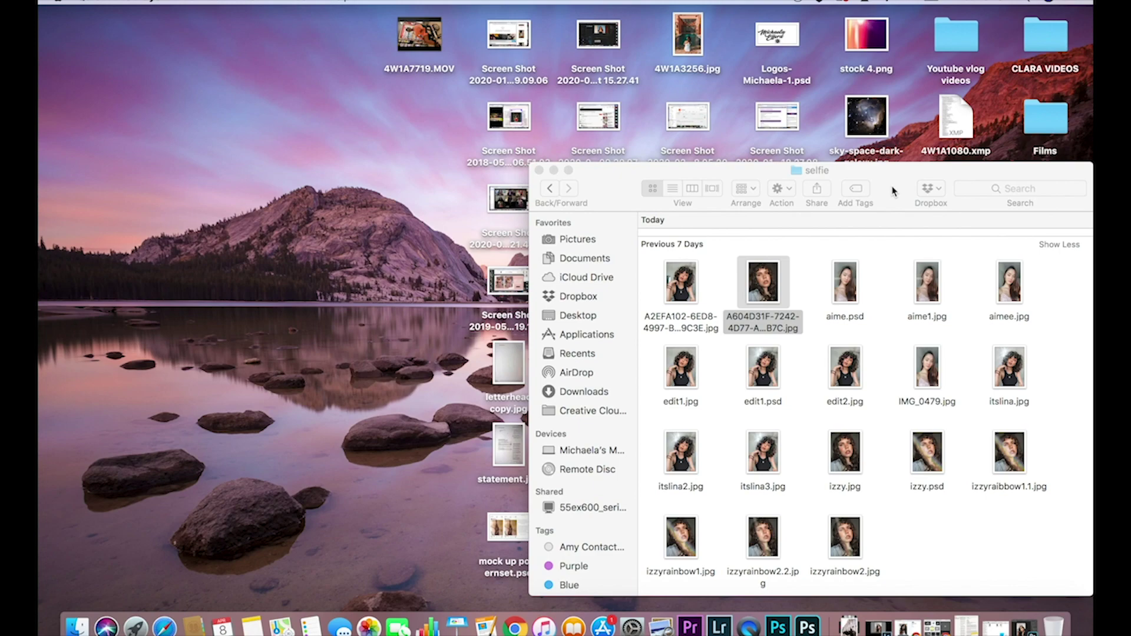
# Open the curly-haired portrait JPG from the selfie folder in Photoshop by dragging it to the Dock
pyautogui.click(892, 190)
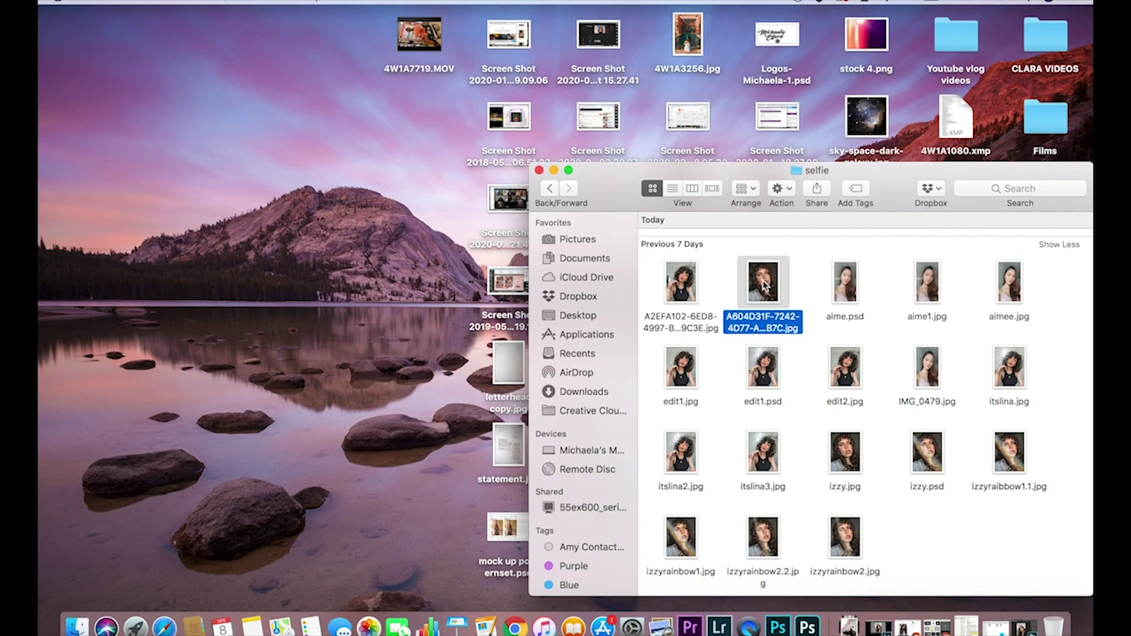
pyautogui.moveTo(764, 286); pyautogui.dragTo(808, 625)
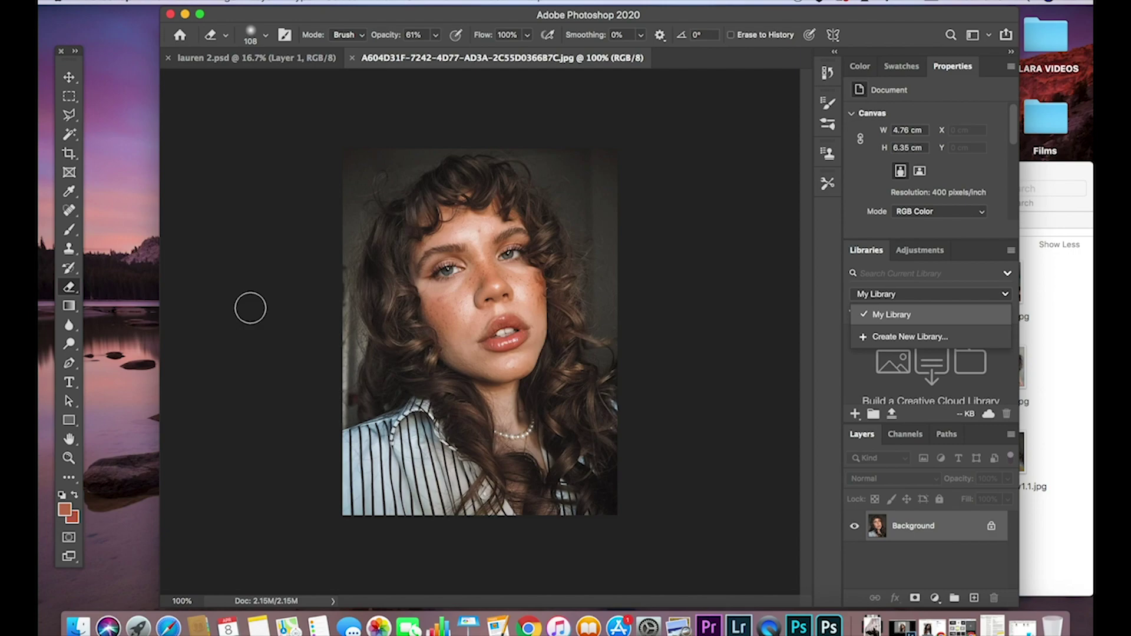
# Zoom to 300% and spot-heal five blemishes on the forehead
pyautogui.press('super+plus')
pyautogui.press('super+plus')
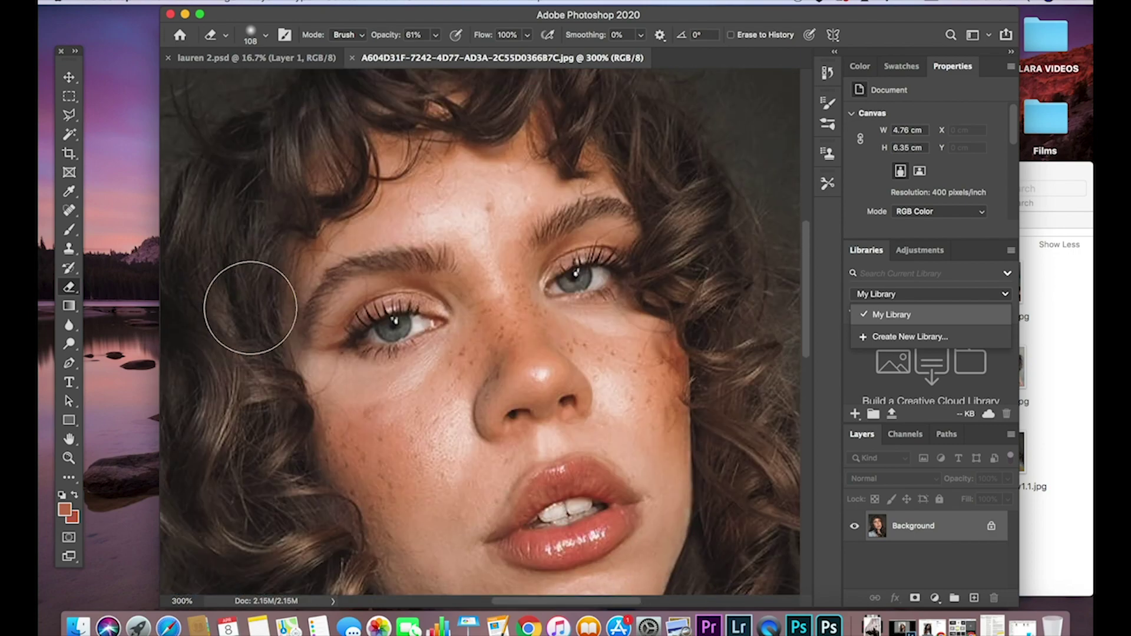
pyautogui.click(69, 210)
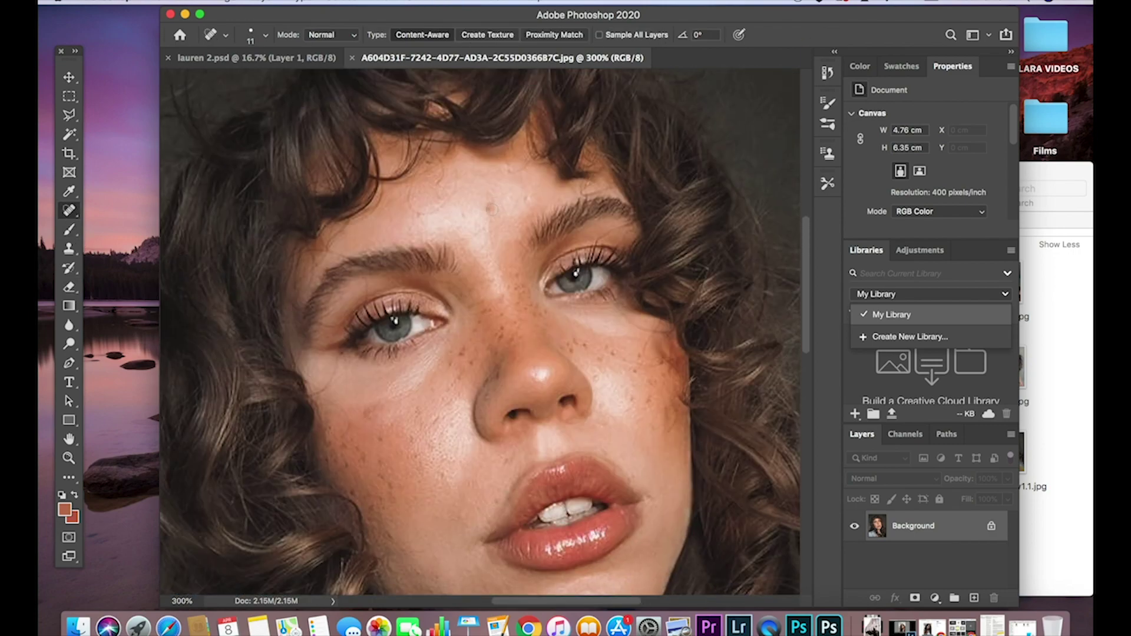
pyautogui.click(490, 207)
pyautogui.click(464, 212)
pyautogui.click(434, 209)
pyautogui.click(428, 215)
pyautogui.click(413, 201)
# Spot-heal the freckles on both cheeks and one remaining forehead spot
pyautogui.click(369, 417)
pyautogui.click(382, 403)
pyautogui.click(392, 400)
pyautogui.click(577, 319)
pyautogui.click(583, 328)
pyautogui.click(593, 331)
pyautogui.click(440, 185)
pyautogui.scroll(-5, 366, 407)
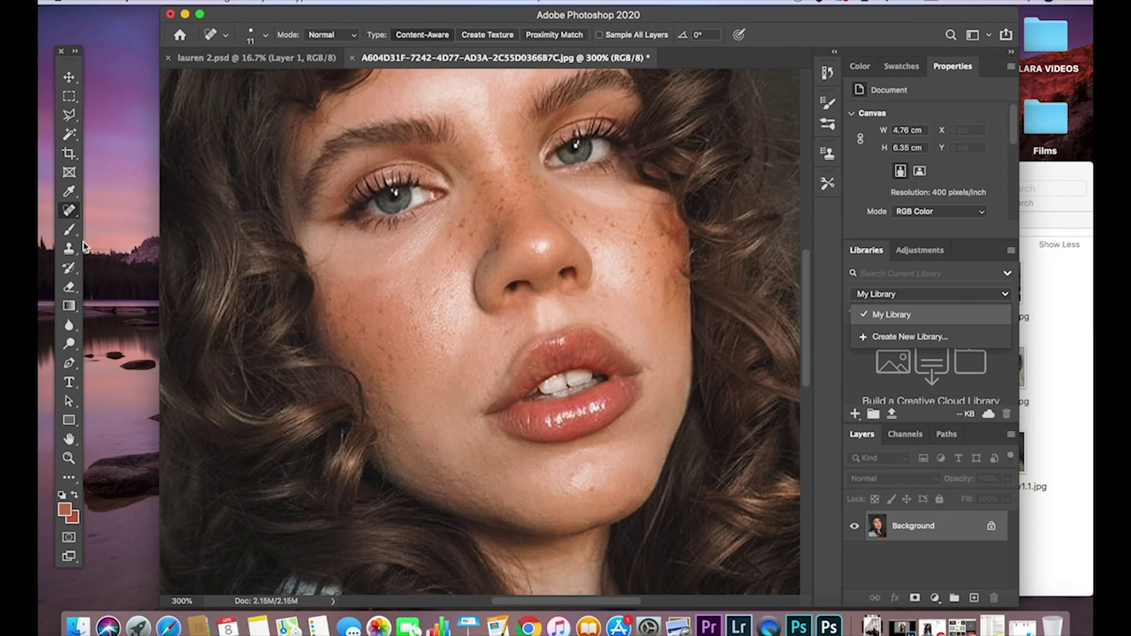
# Paint faint white strokes over the eyes with a 9 px brush at 8% opacity
pyautogui.click(69, 229)
pyautogui.scroll(1, 451, 250)
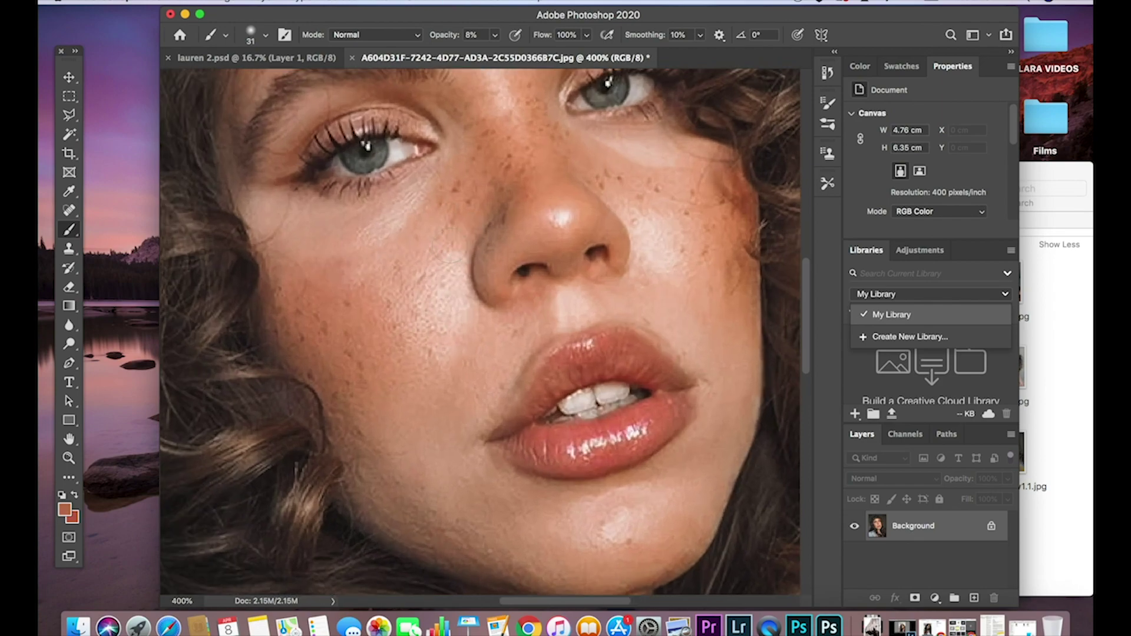
pyautogui.scroll(5, 451, 251)
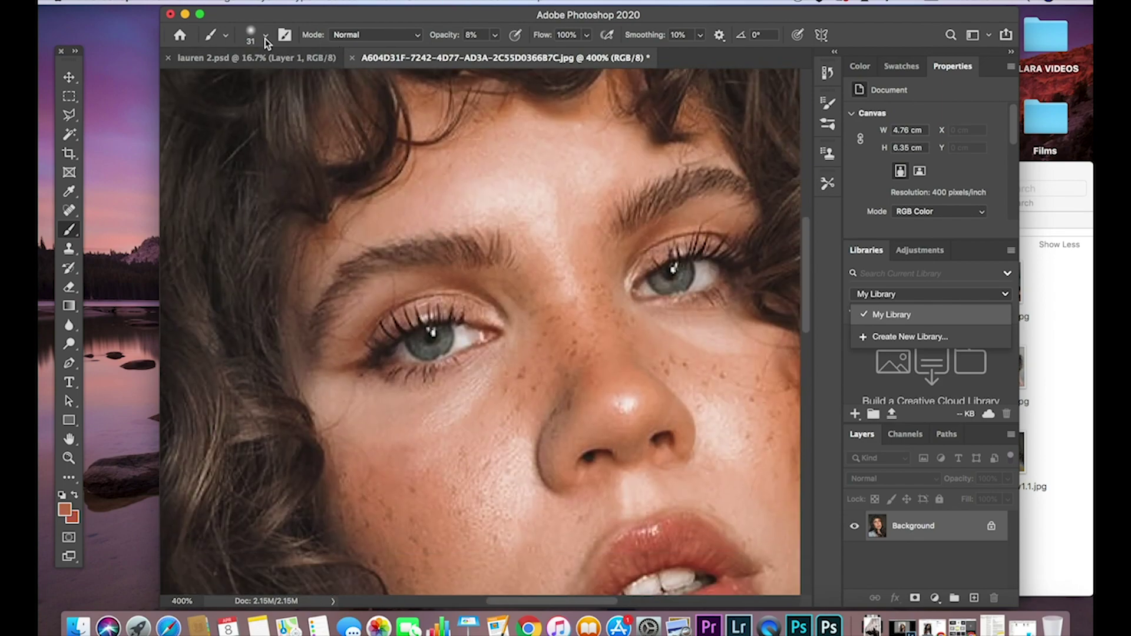
pyautogui.click(266, 34)
pyautogui.moveTo(253, 81); pyautogui.dragTo(246, 81)
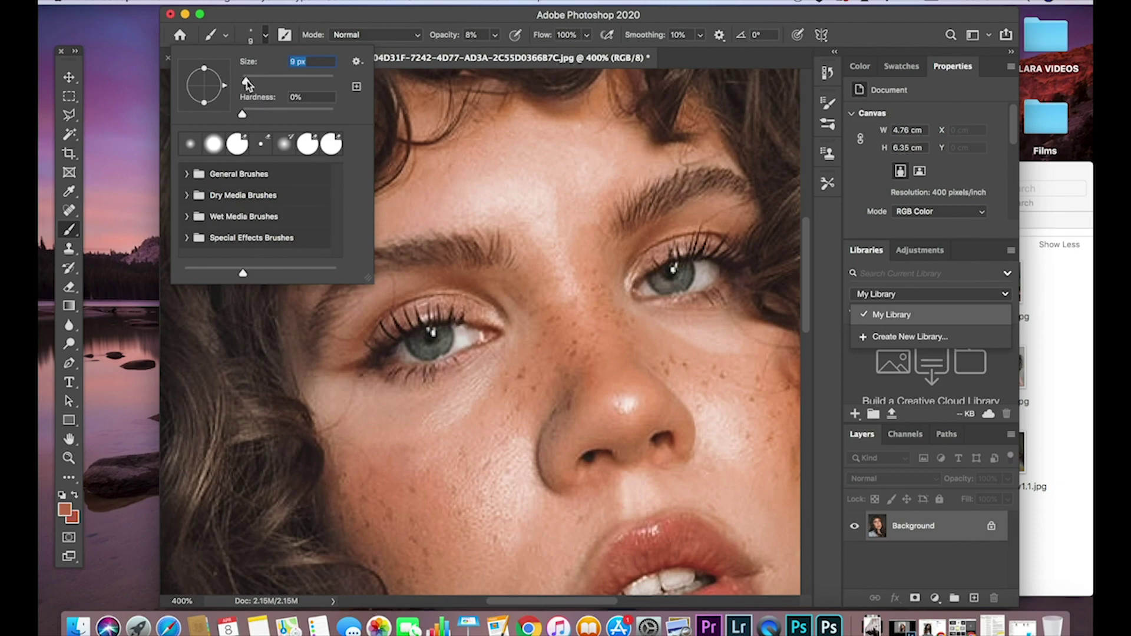
pyautogui.click(496, 31)
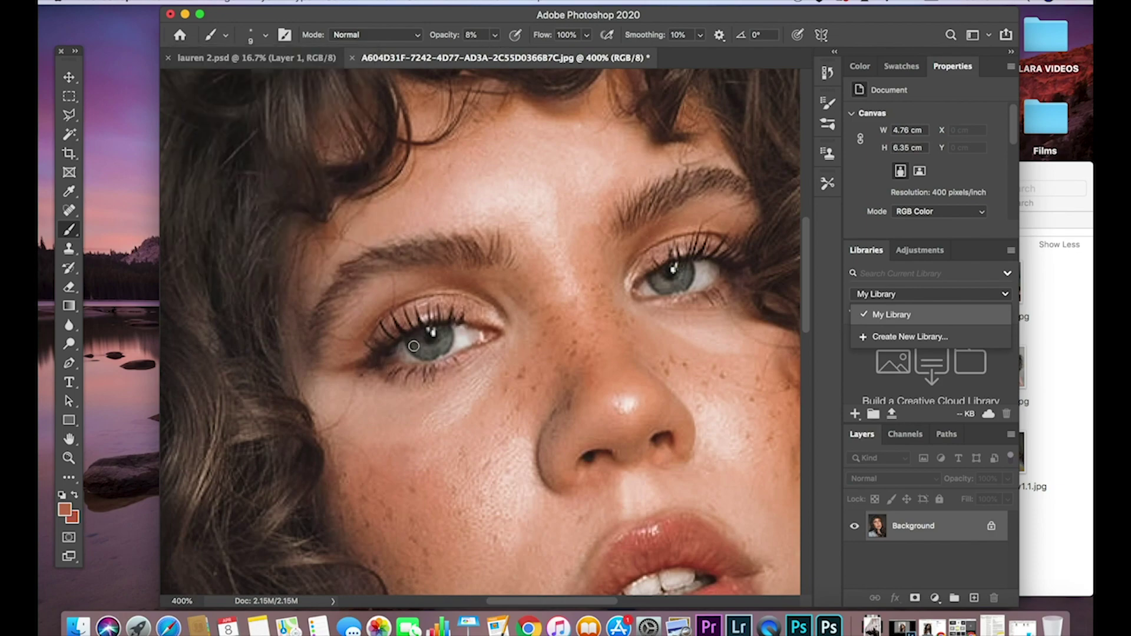
pyautogui.click(62, 495)
pyautogui.click(75, 495)
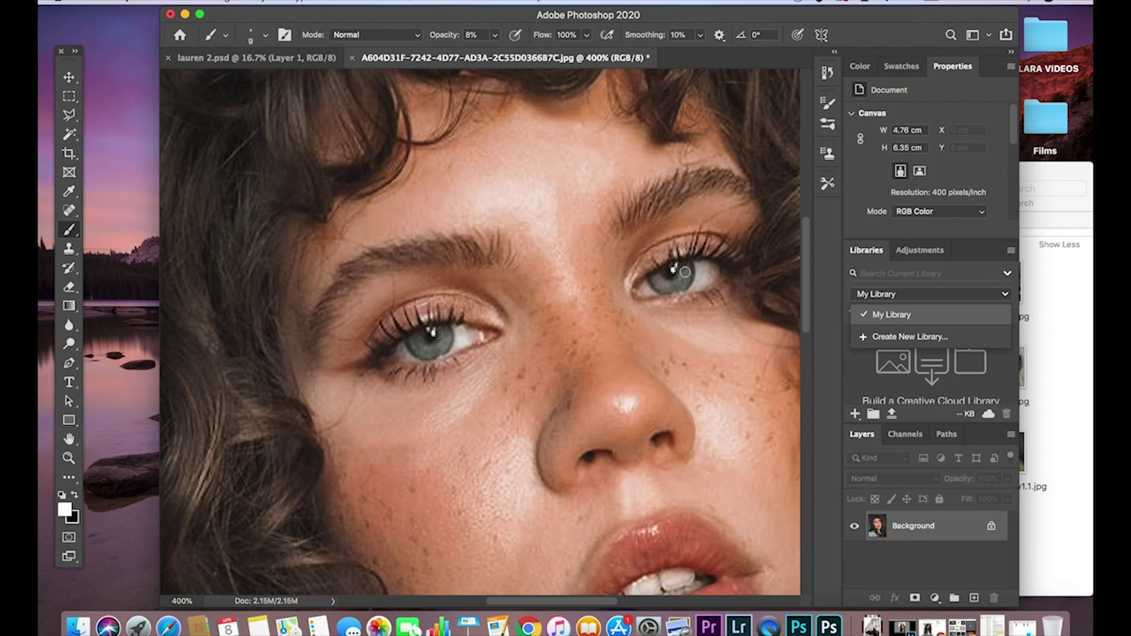
pyautogui.scroll(-5, 685, 272)
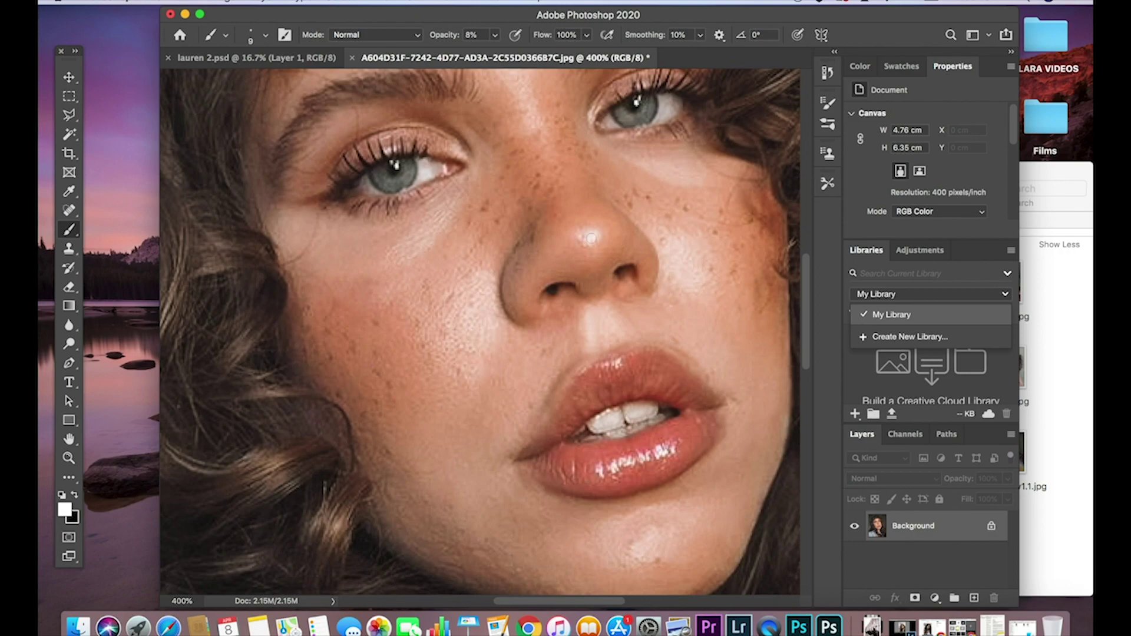
pyautogui.scroll(2, 592, 237)
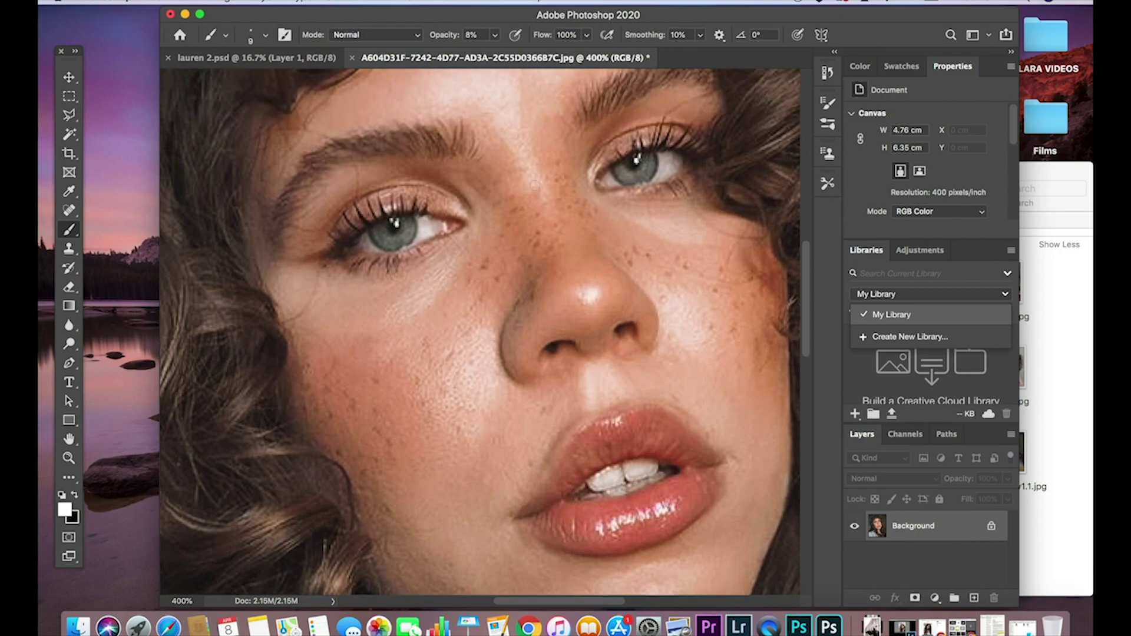
# Sample the upper lip's red tone with the Eyedropper
pyautogui.click(69, 191)
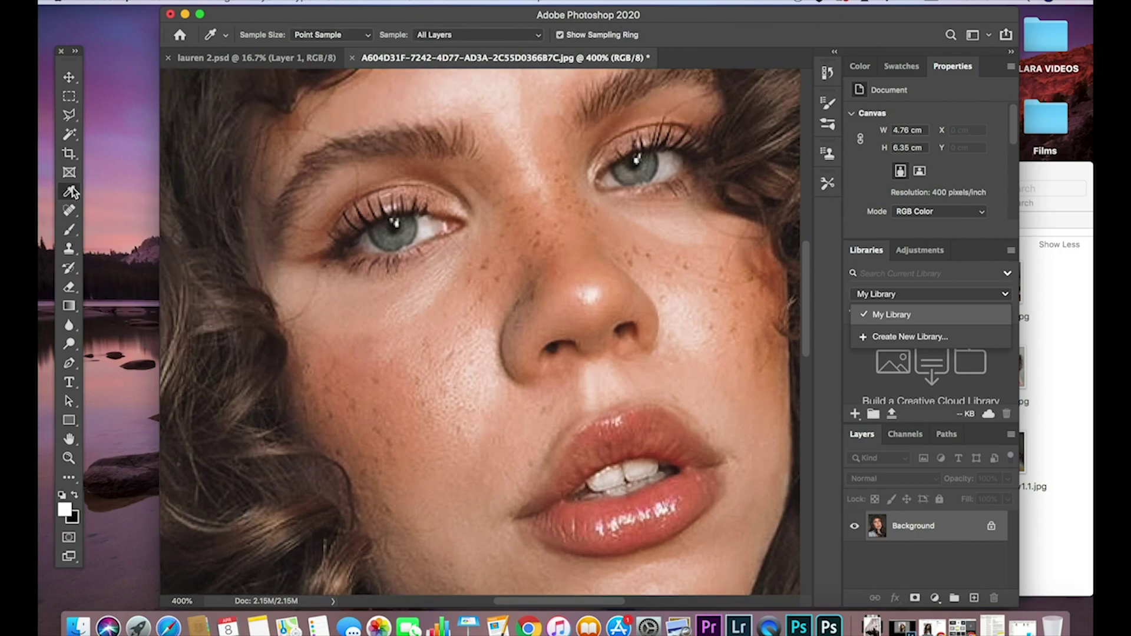
pyautogui.click(596, 449)
pyautogui.click(594, 444)
# Paint over the lips with a 23 px brush at 11% opacity, then zoom back out
pyautogui.click(70, 230)
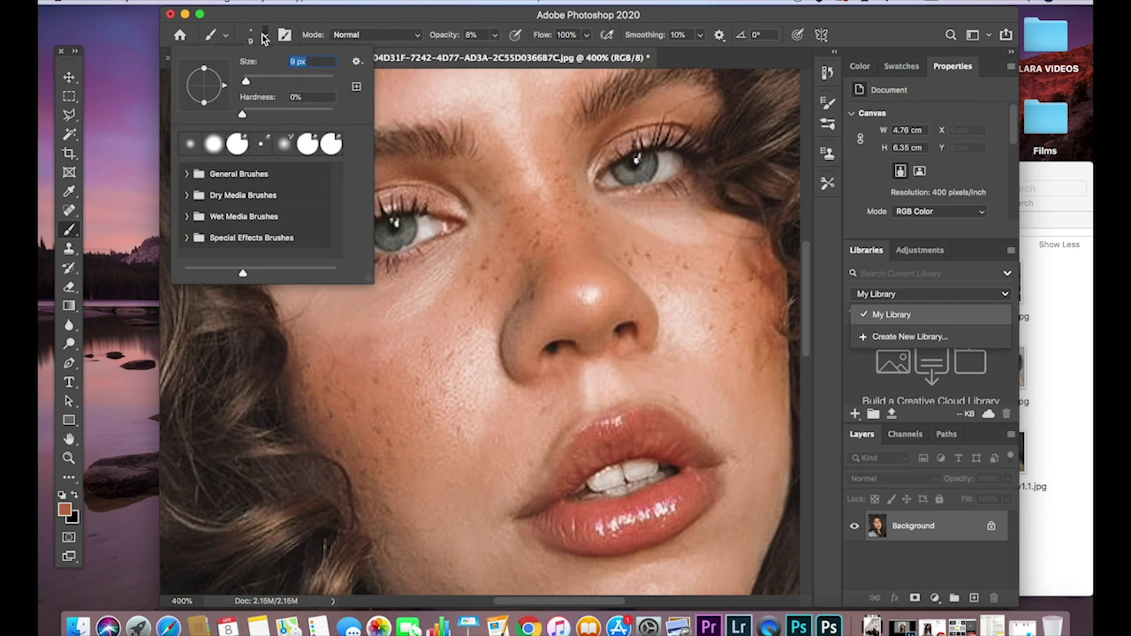
pyautogui.click(258, 80)
pyautogui.click(254, 80)
pyautogui.moveTo(495, 34); pyautogui.dragTo(497, 55)
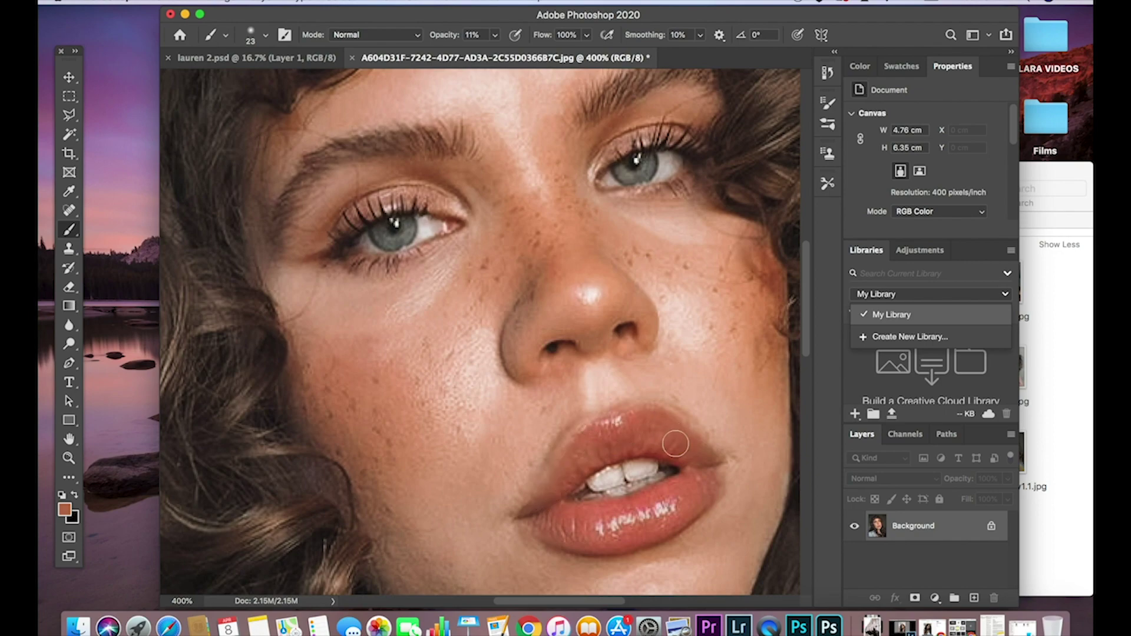
pyautogui.press('super+z')
pyautogui.press('super+minus')
pyautogui.press('super+minus')
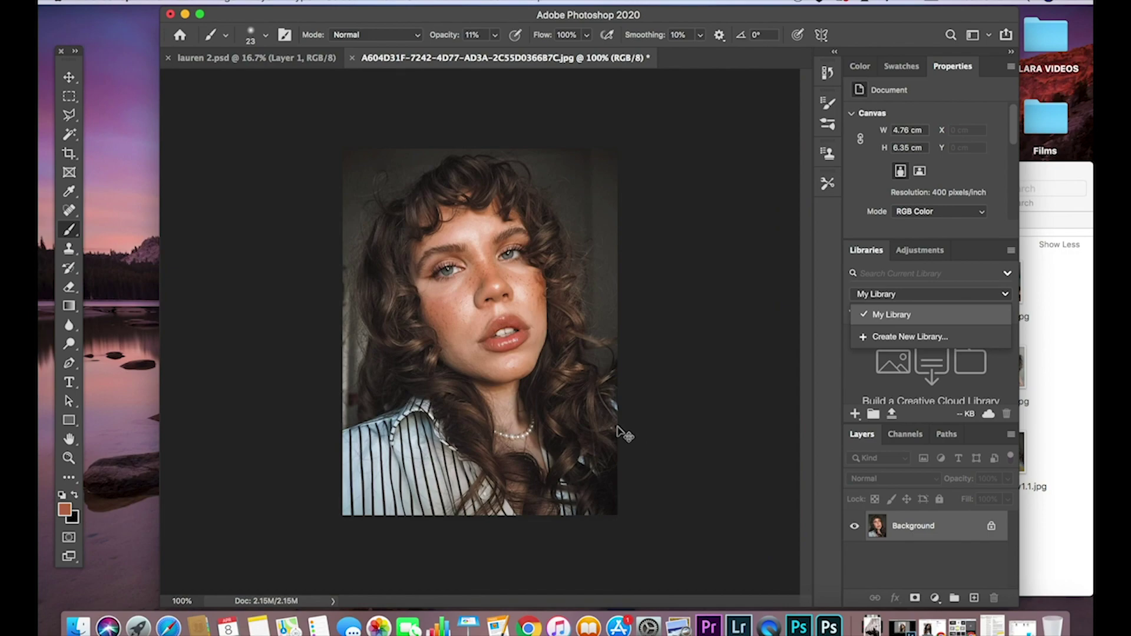
# Select all and duplicate the portrait onto a new Layer 1
pyautogui.press('super+a')
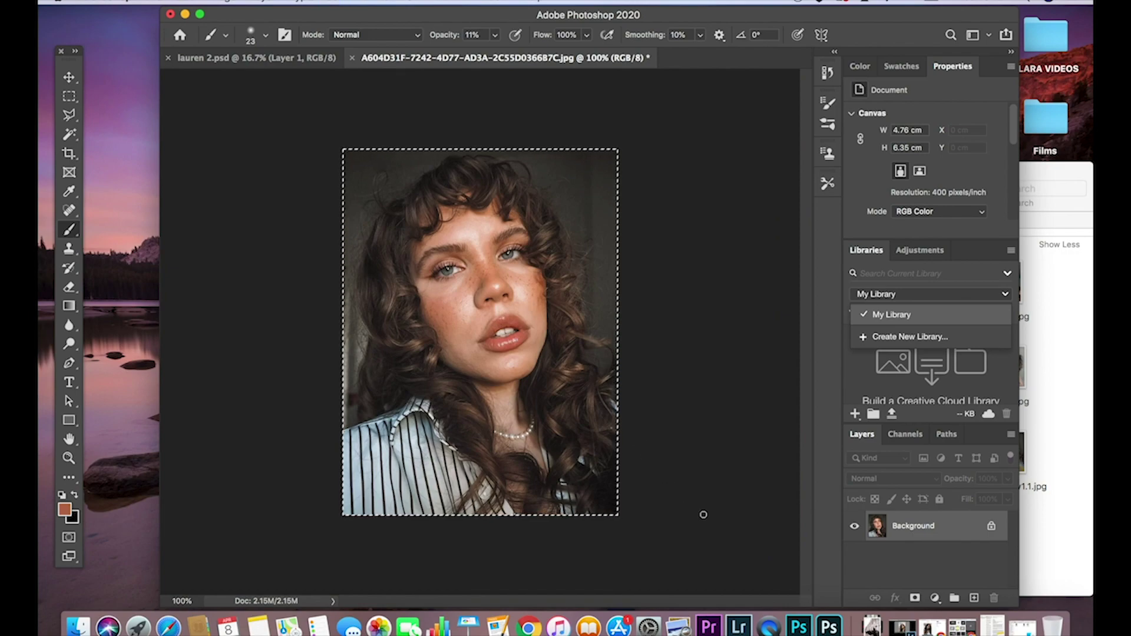
pyautogui.press('super+j')
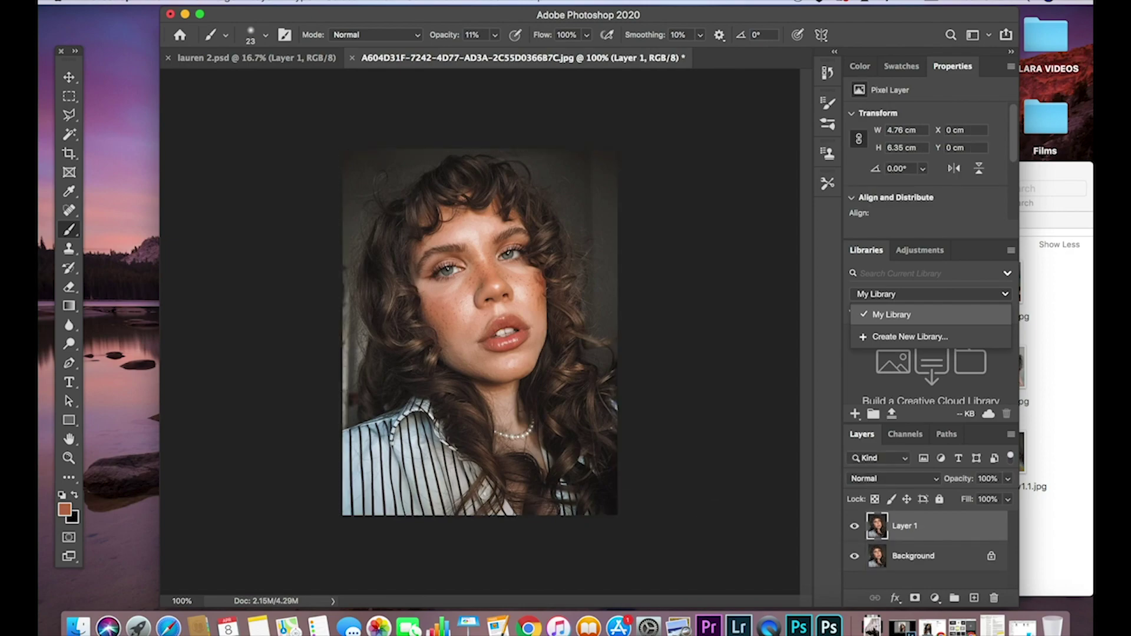
pyautogui.click(69, 77)
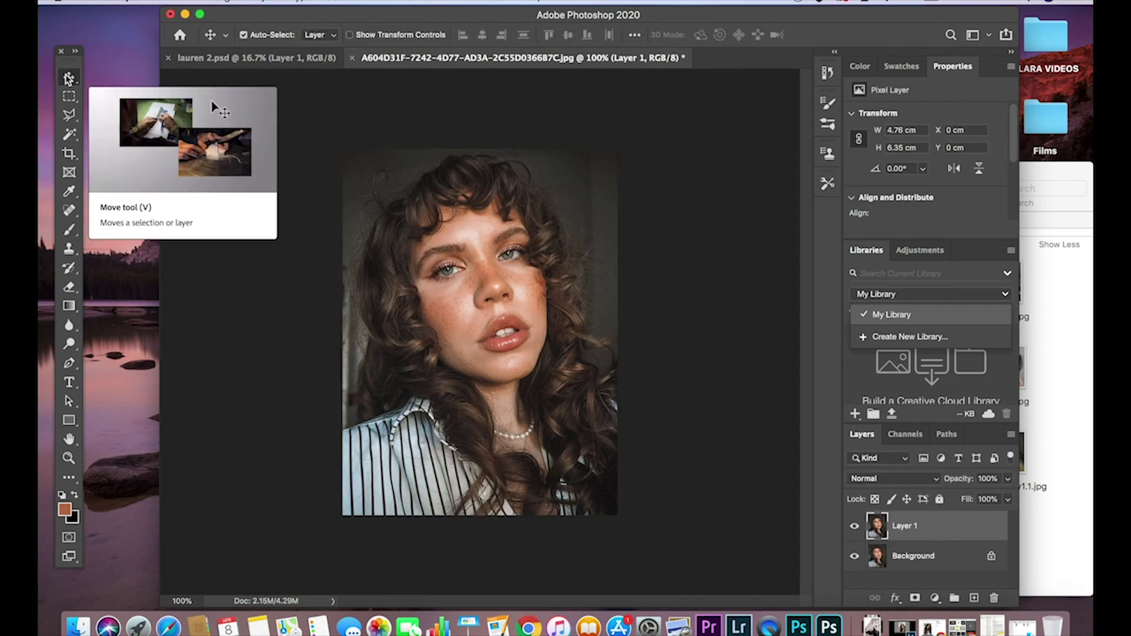
# Apply a 5.0-pixel Gaussian Blur to Layer 1
pyautogui.click(380, 2)
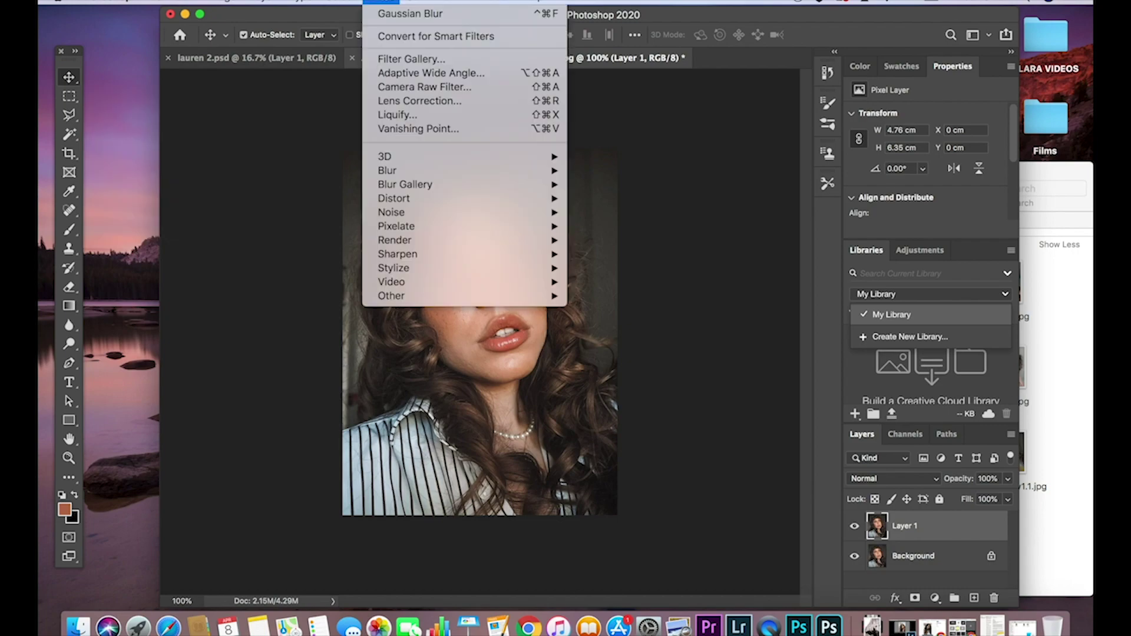
pyautogui.moveTo(420, 169)
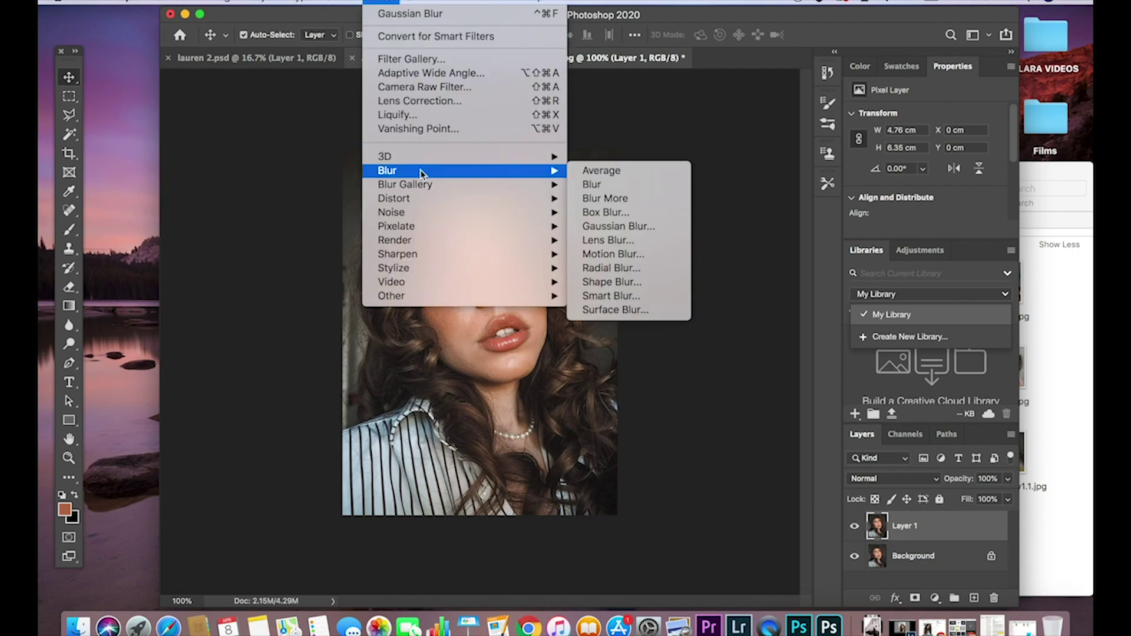
pyautogui.click(647, 228)
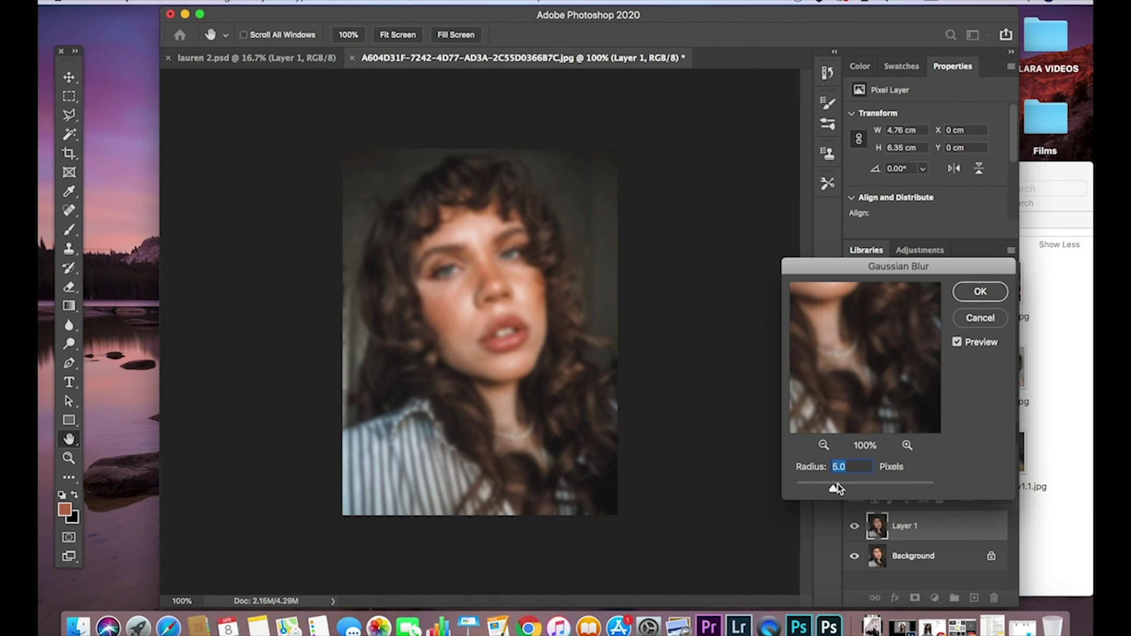
pyautogui.click(996, 291)
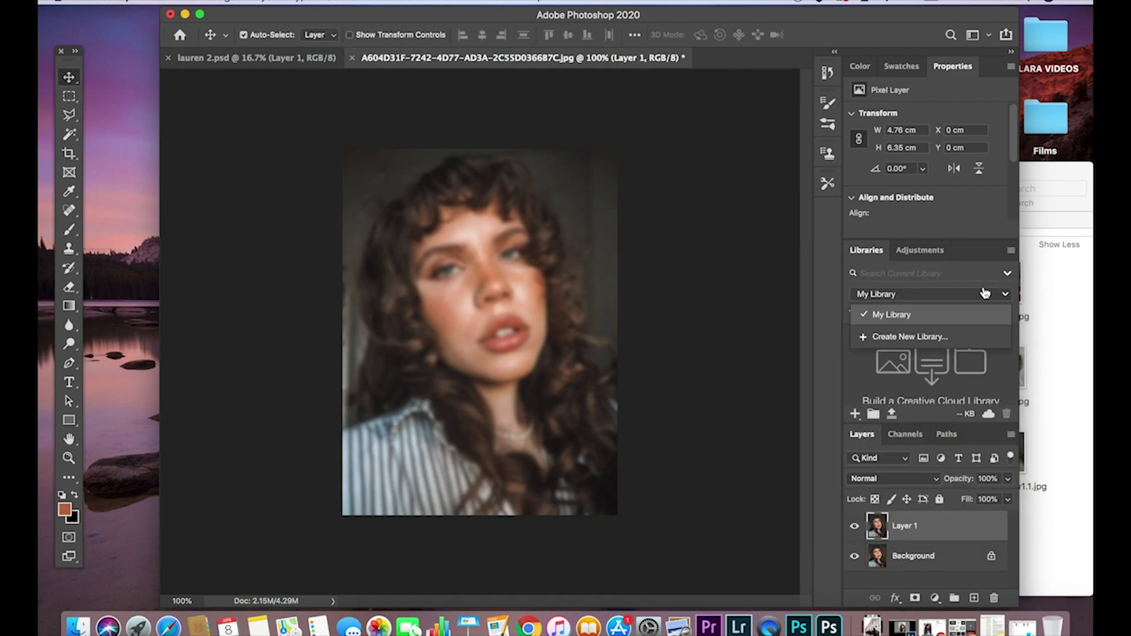
# Erase Layer 1's blur at 61% opacity from the brow hair, pearl necklace and lower-right curls
pyautogui.click(69, 288)
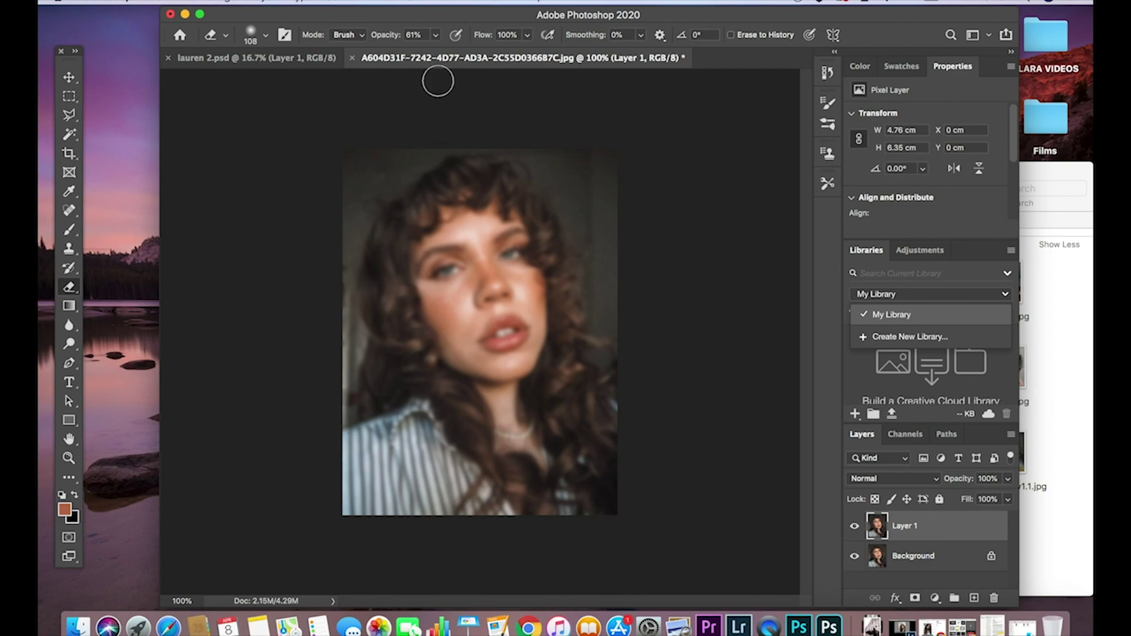
pyautogui.click(265, 36)
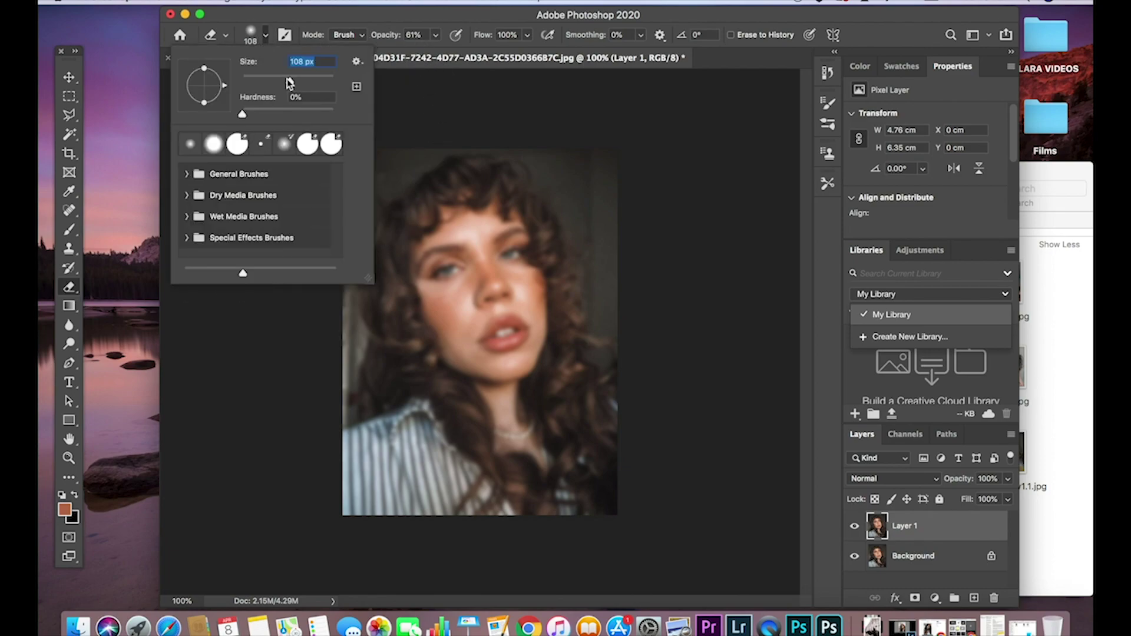
pyautogui.click(387, 16)
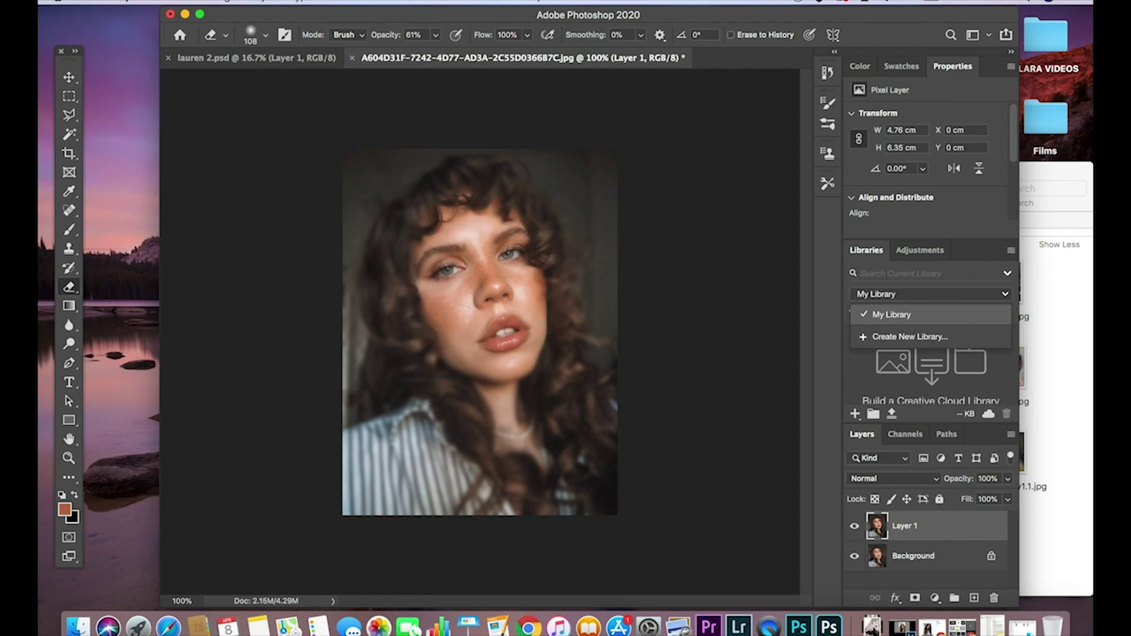
pyautogui.moveTo(444, 343)
pyautogui.mouseDown()
pyautogui.moveTo(418, 313)
pyautogui.moveTo(404, 274)
pyautogui.moveTo(395, 269)
pyautogui.moveTo(380, 301)
pyautogui.moveTo(395, 256)
pyautogui.mouseUp()
pyautogui.moveTo(526, 418); pyautogui.dragTo(498, 431)
pyautogui.moveTo(607, 515); pyautogui.dragTo(610, 453)
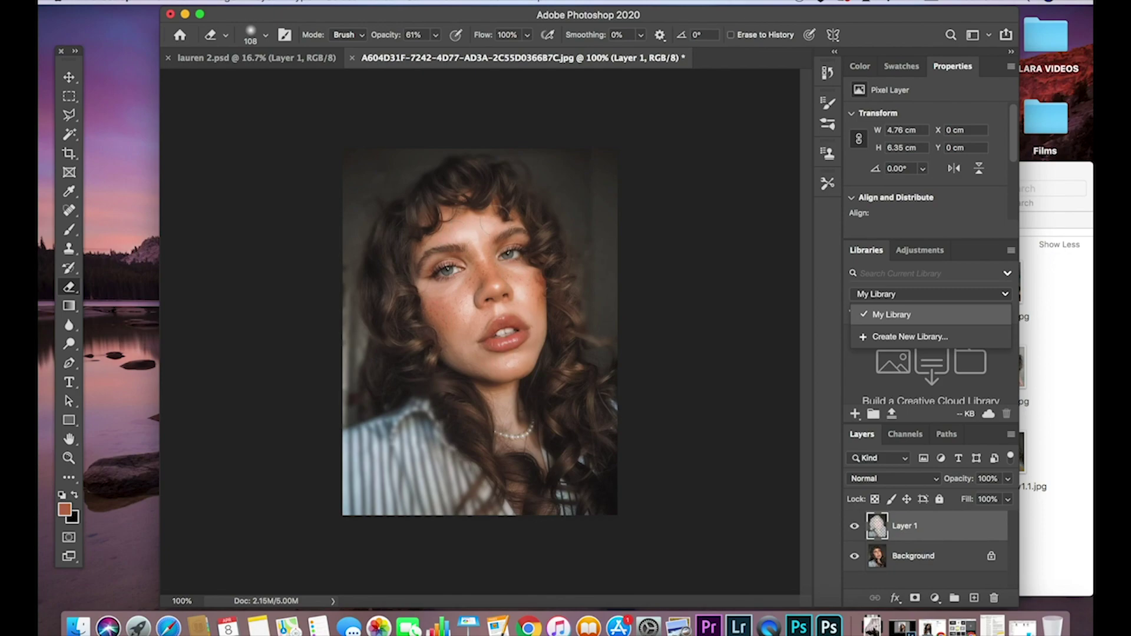
# Lower the Eraser's opacity in the options bar to 31%
pyautogui.click(436, 36)
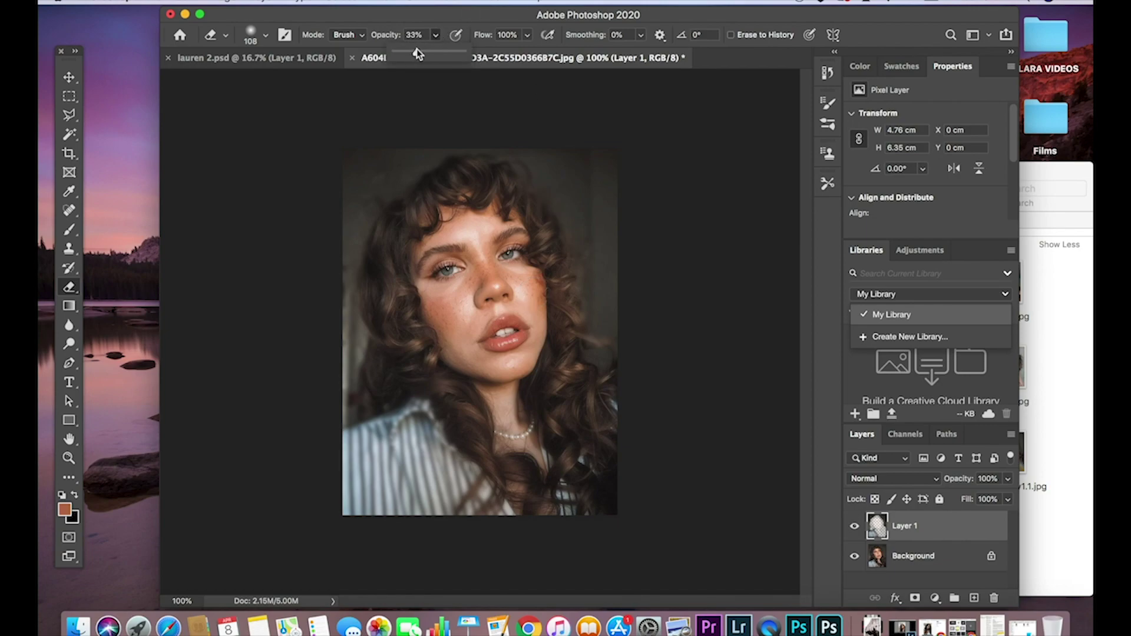
pyautogui.moveTo(416, 54); pyautogui.dragTo(417, 54)
pyautogui.click(355, 449)
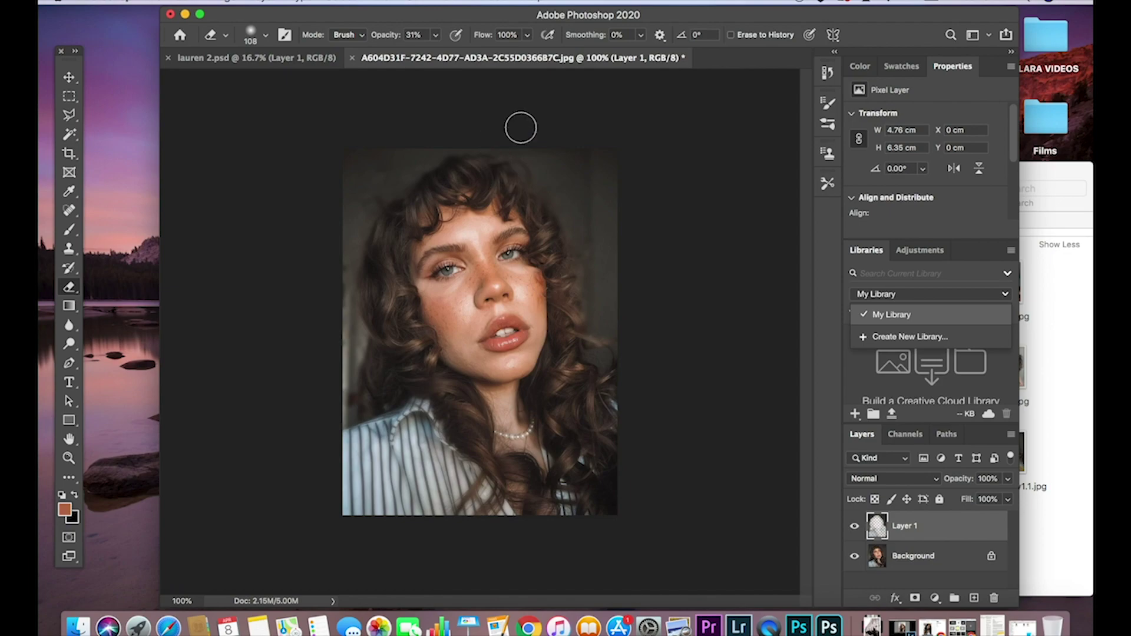
pyautogui.moveTo(771, 19); pyautogui.dragTo(728, 17)
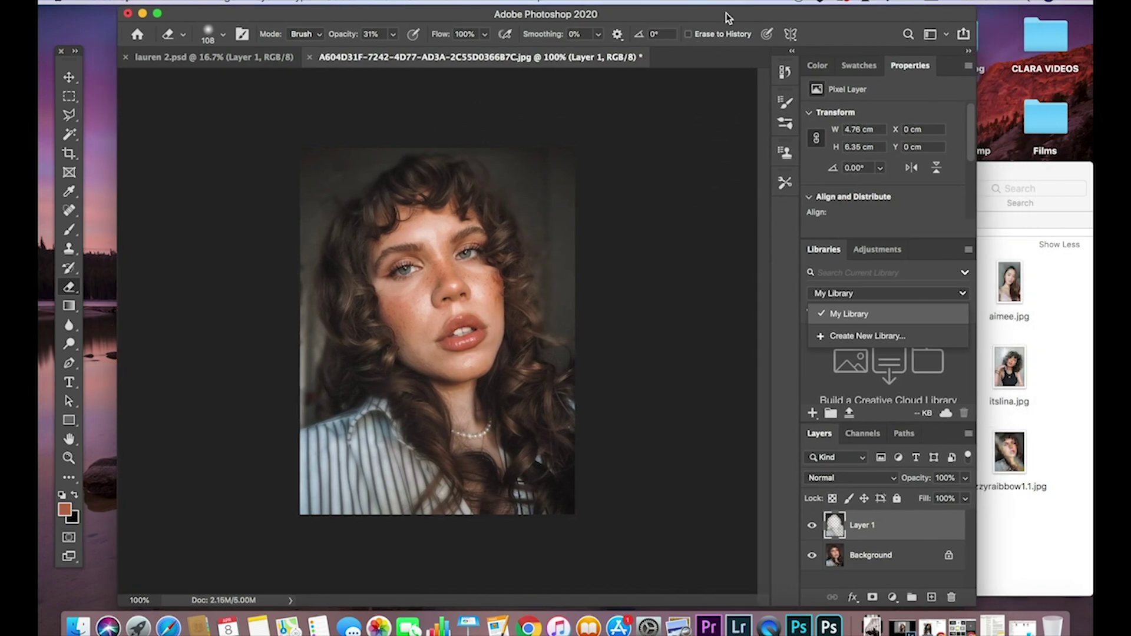
pyautogui.click(979, 187)
pyautogui.doubleClick(761, 282)
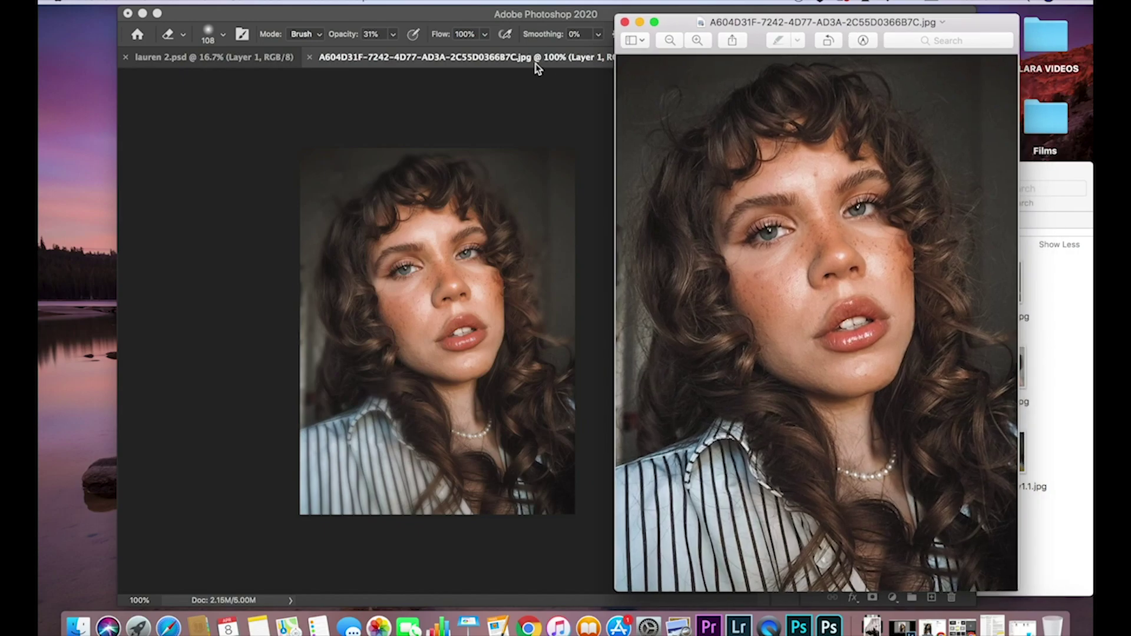
pyautogui.click(625, 22)
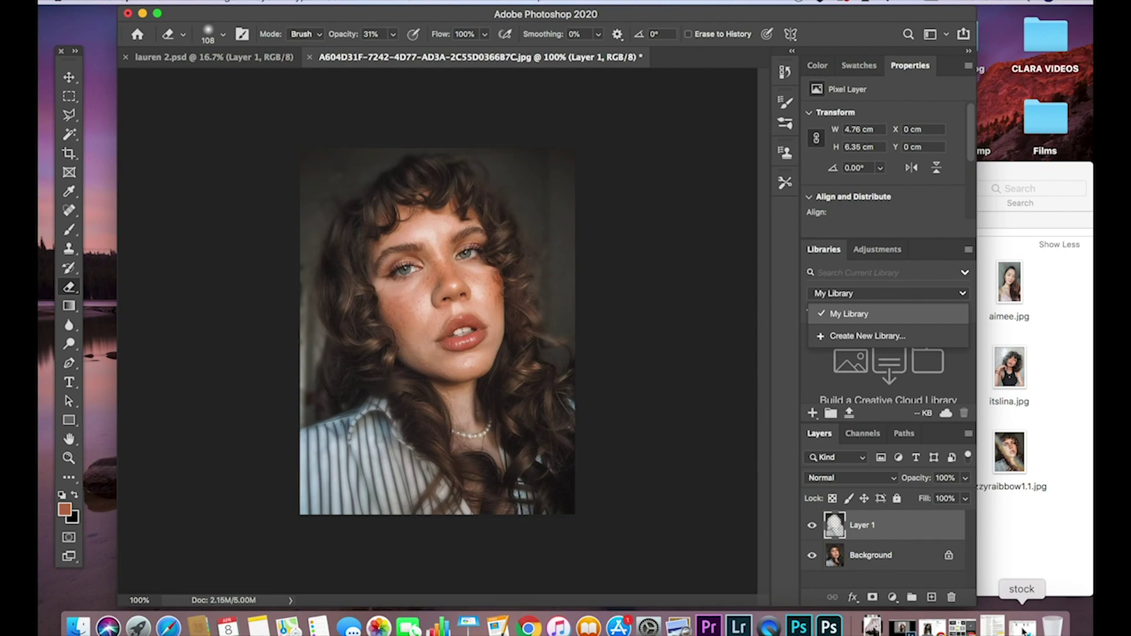
# Open Stock 1.jpg and paste the rainbow image into the portrait as Layer 2
pyautogui.click(1023, 629)
pyautogui.moveTo(682, 111); pyautogui.dragTo(866, 564)
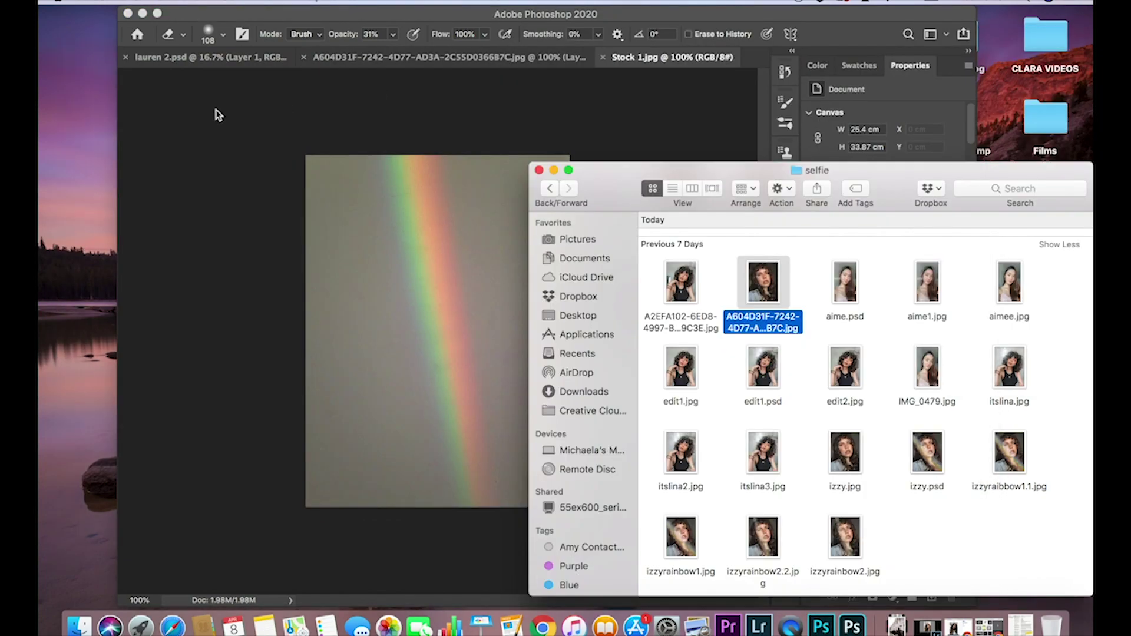
pyautogui.click(214, 112)
pyautogui.press('super+a')
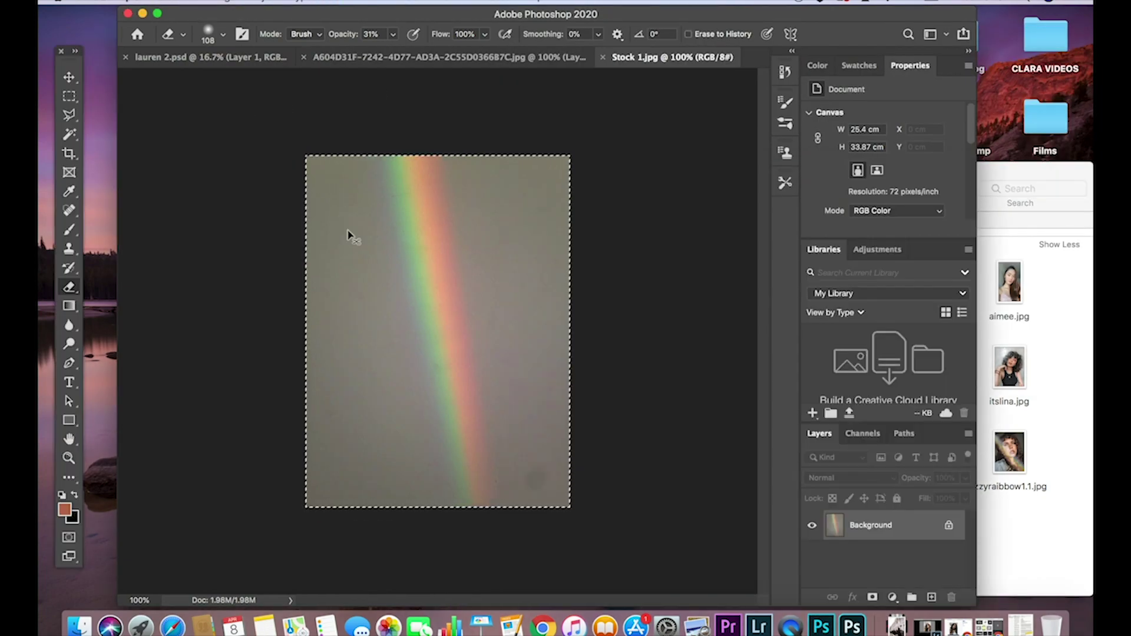
pyautogui.click(330, 57)
pyautogui.press('super+v')
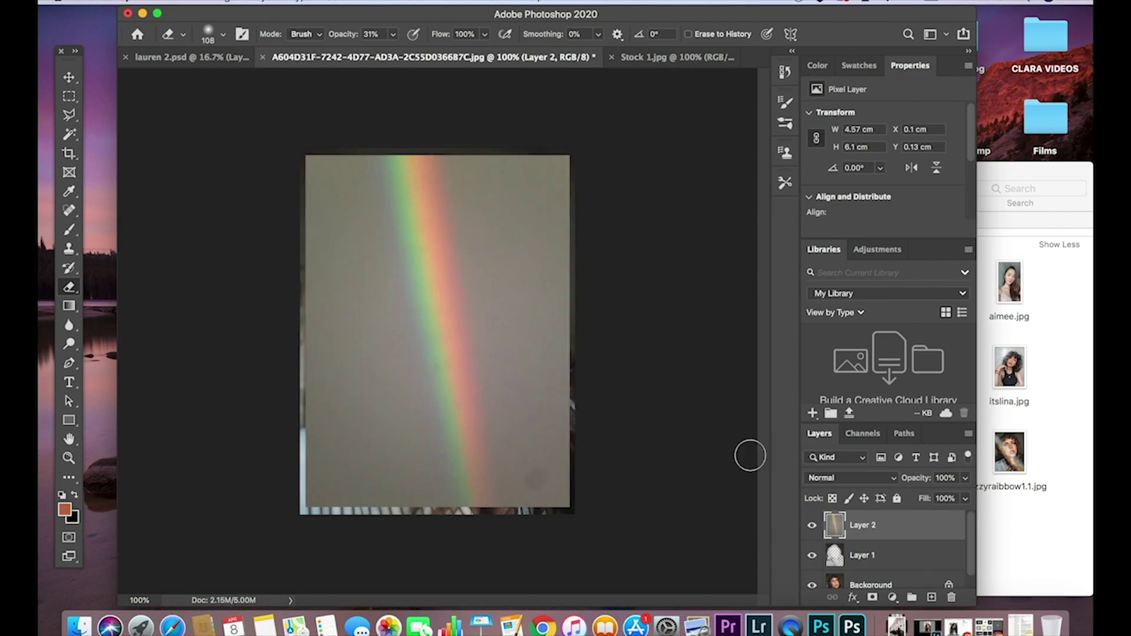
# Set Layer 2's blend mode to Screen and lower its opacity to 74%
pyautogui.click(69, 77)
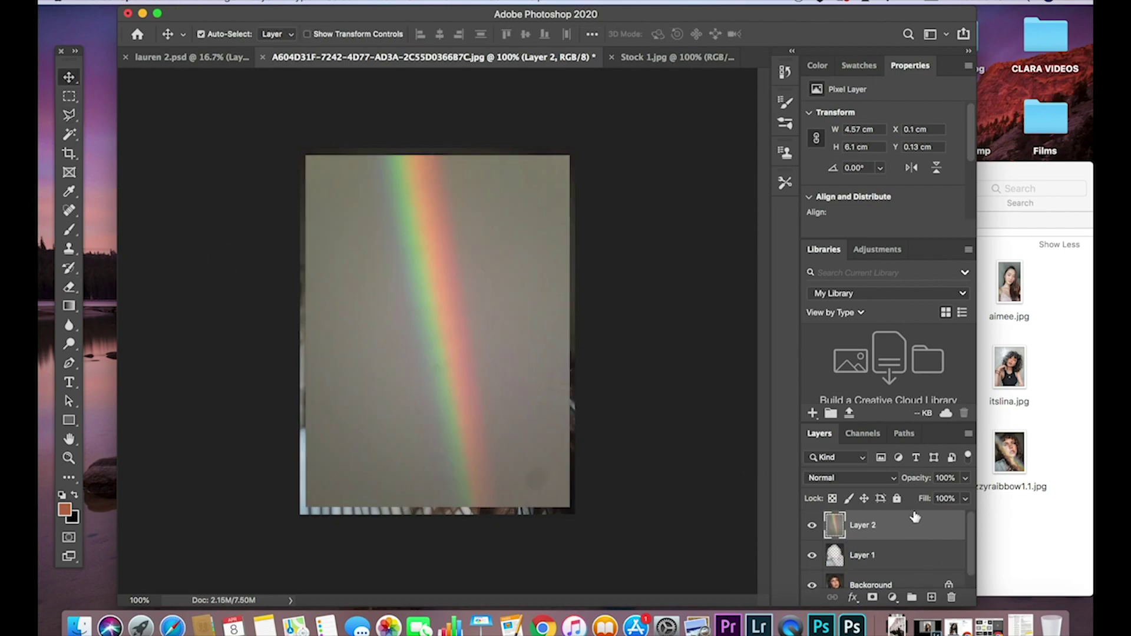
pyautogui.click(890, 479)
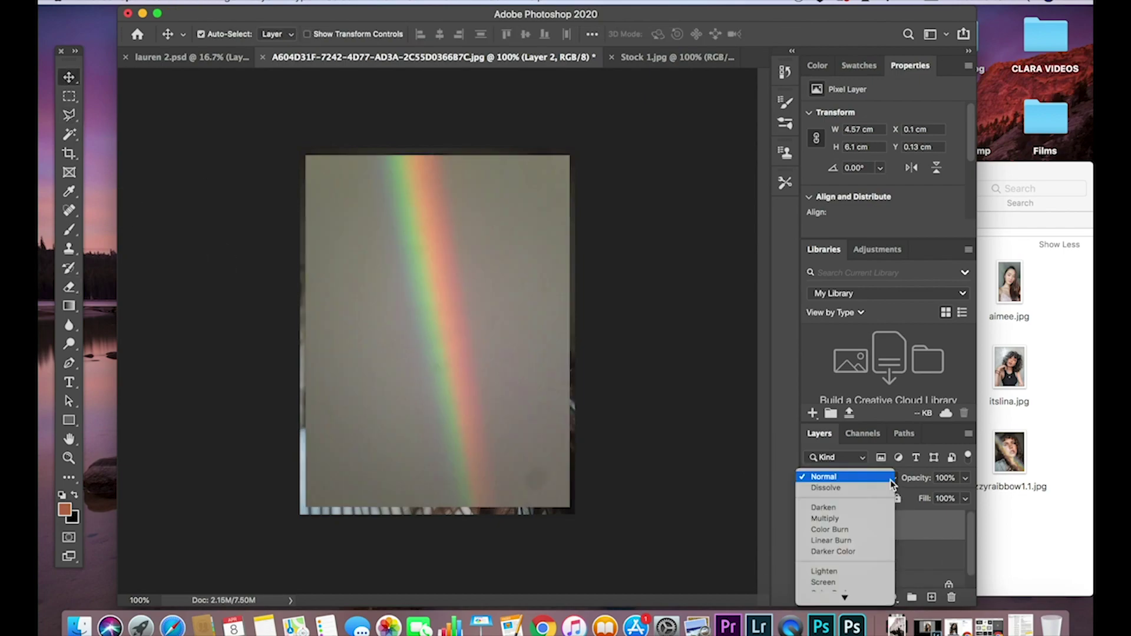
pyautogui.click(855, 583)
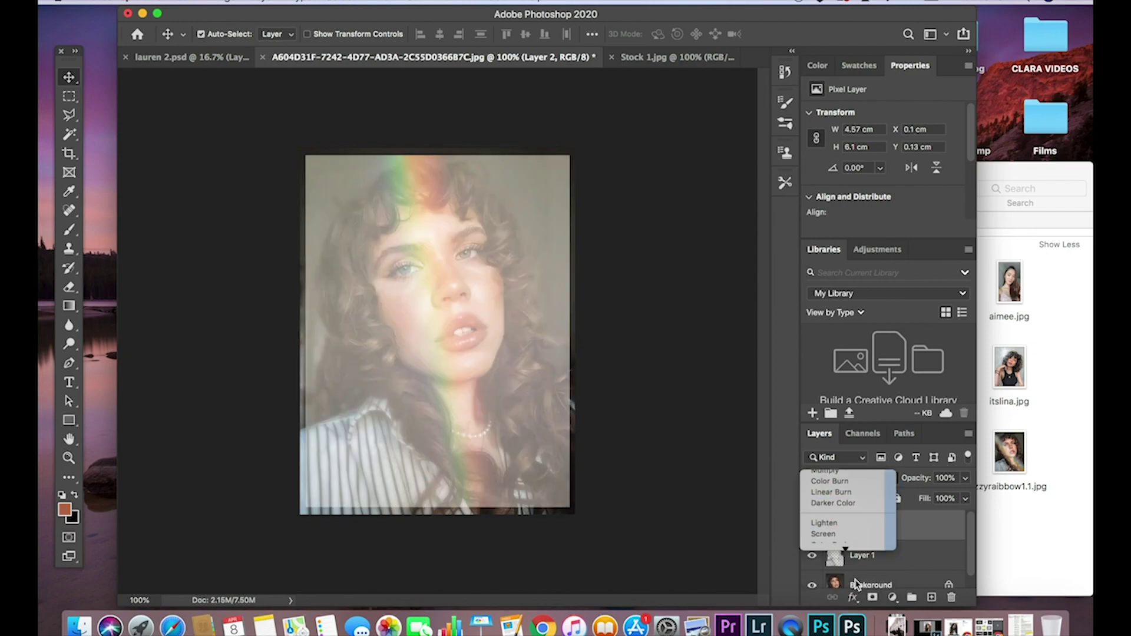
pyautogui.click(966, 479)
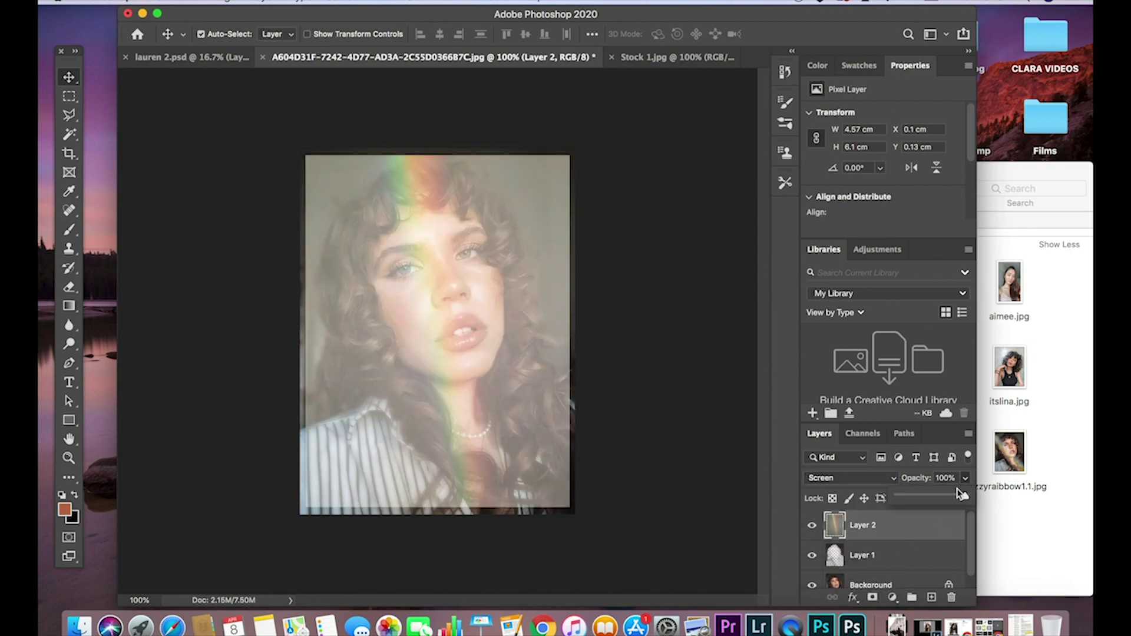
pyautogui.moveTo(945, 497)
pyautogui.mouseDown()
pyautogui.moveTo(926, 498)
pyautogui.moveTo(939, 498)
pyautogui.mouseUp()
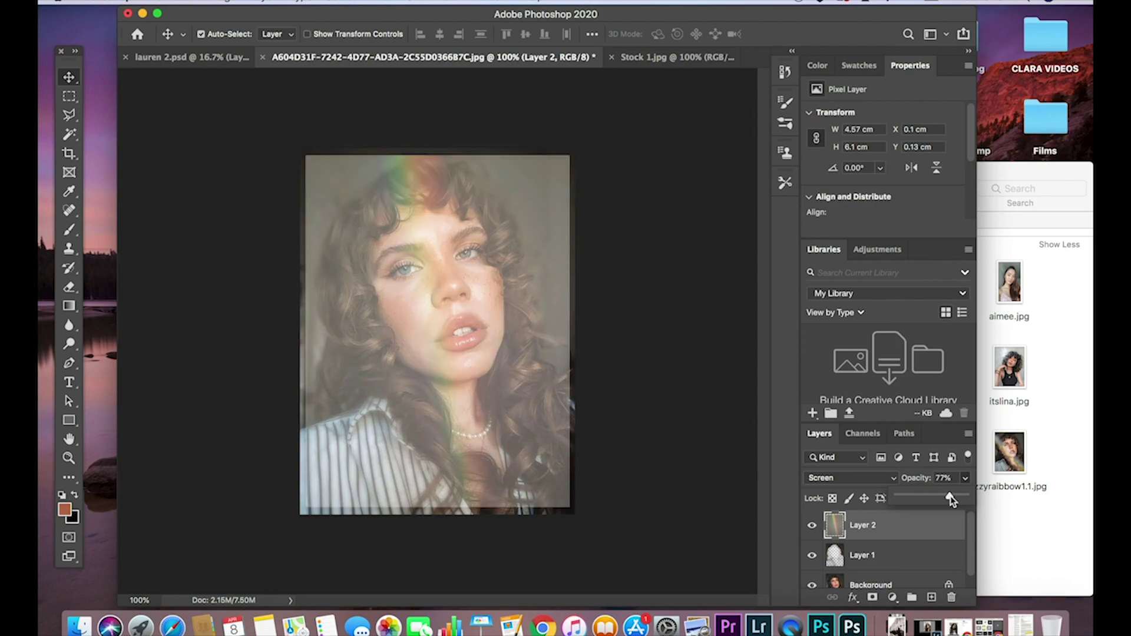
# Add a layer mask to Layer 2 and set up a soft 95 px brush at 78% opacity
pyautogui.click(874, 598)
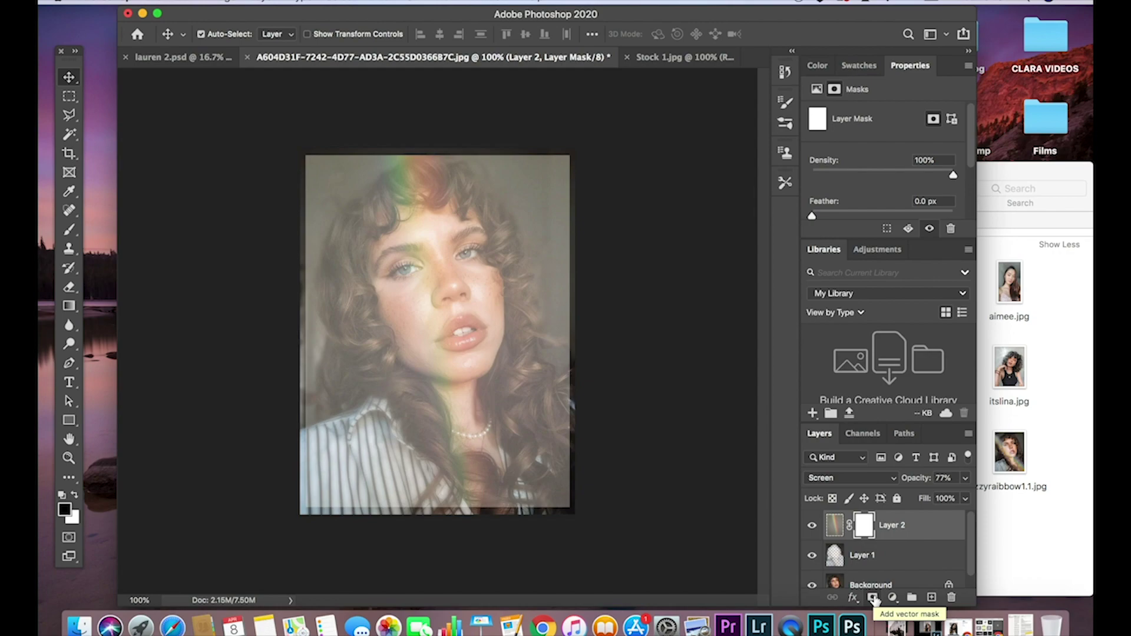
pyautogui.click(70, 231)
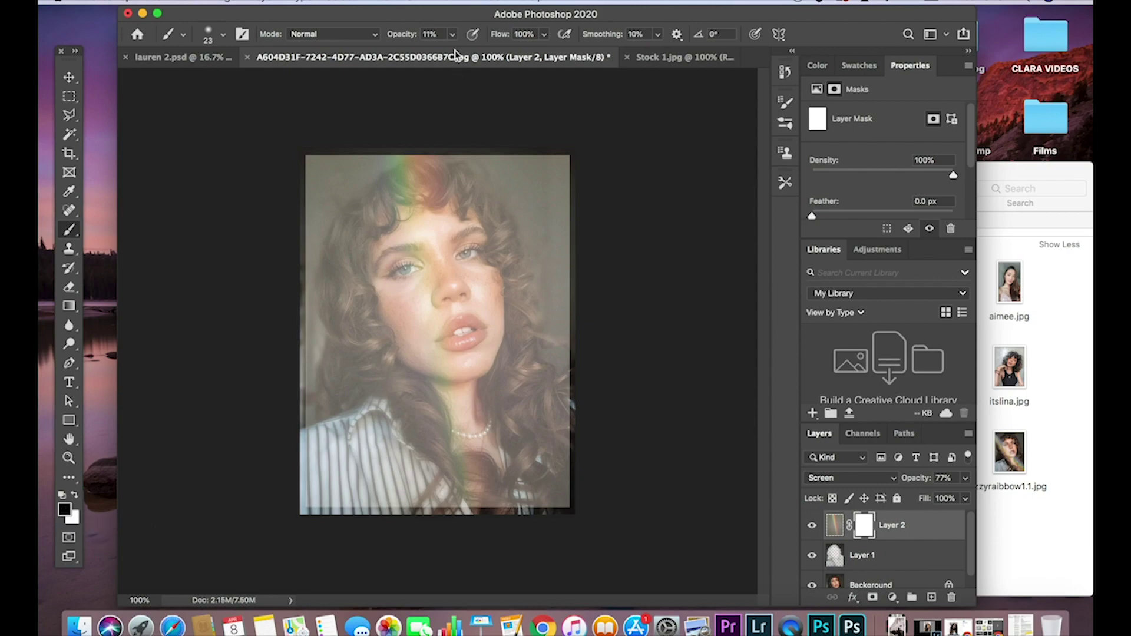
pyautogui.click(452, 35)
pyautogui.moveTo(459, 51); pyautogui.dragTo(498, 54)
pyautogui.click(223, 35)
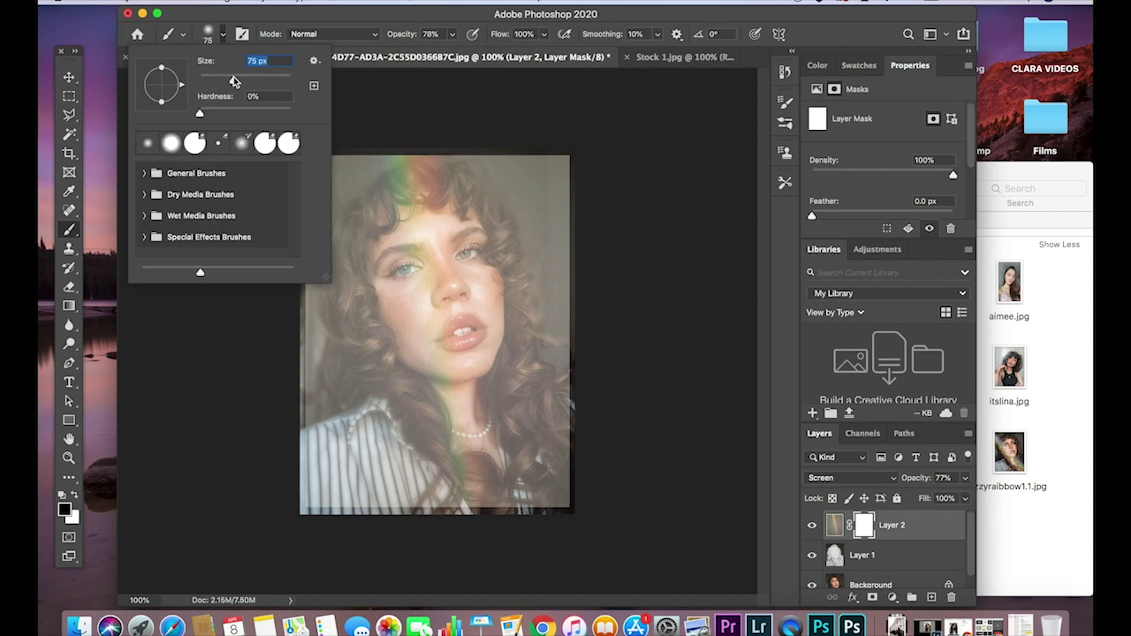
pyautogui.moveTo(233, 78); pyautogui.dragTo(242, 79)
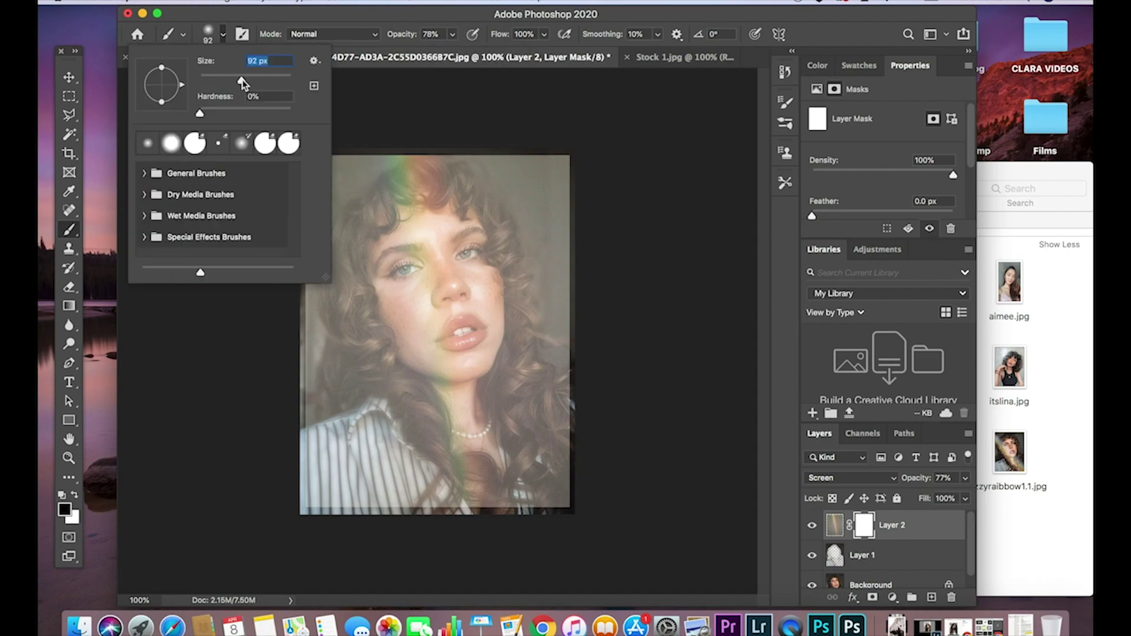
pyautogui.click(601, 158)
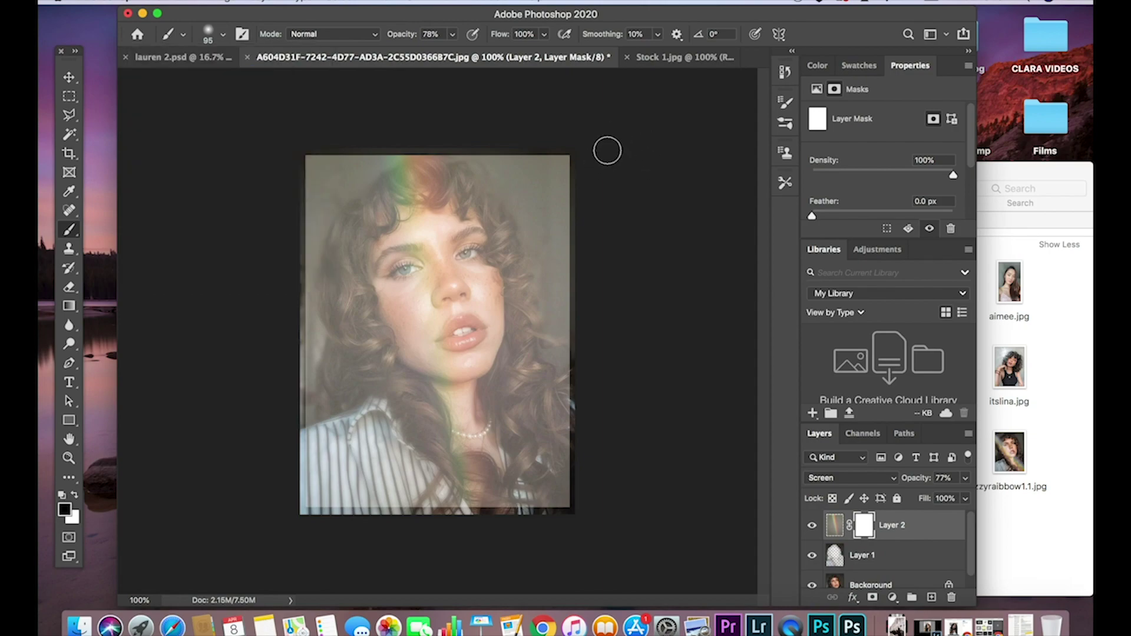
# Paint black on Layer 2's mask along the left and right sides, leaving a diagonal rainbow band
pyautogui.moveTo(556, 121)
pyautogui.mouseDown()
pyautogui.moveTo(590, 310)
pyautogui.moveTo(557, 231)
pyautogui.moveTo(533, 112)
pyautogui.mouseUp()
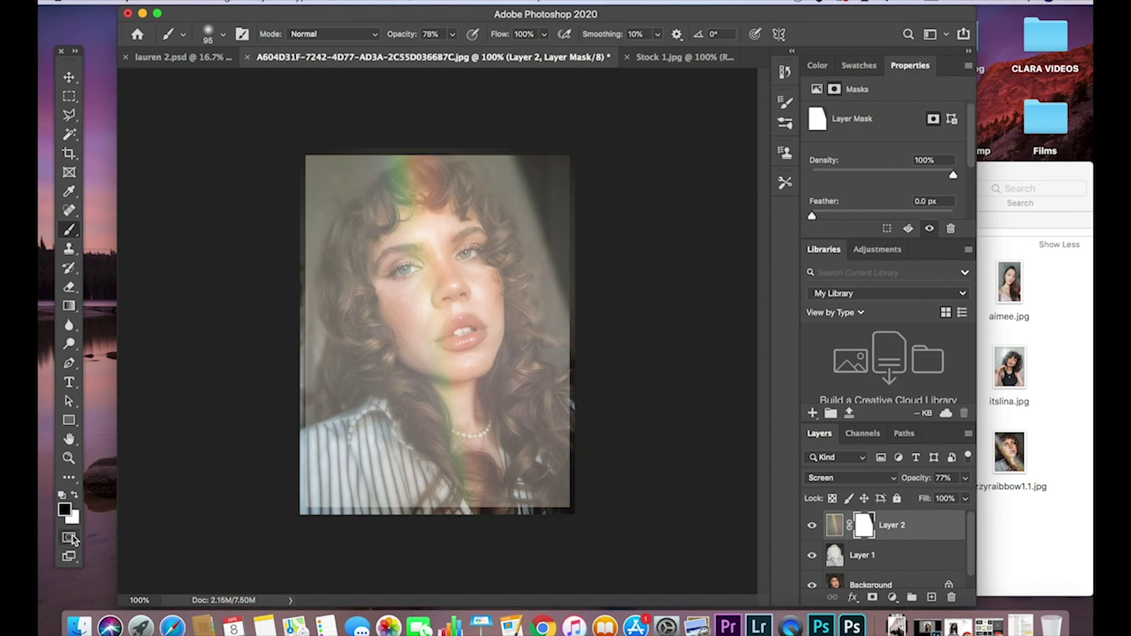
pyautogui.press('x')
pyautogui.moveTo(546, 183)
pyautogui.mouseDown()
pyautogui.moveTo(556, 250)
pyautogui.moveTo(538, 169)
pyautogui.mouseUp()
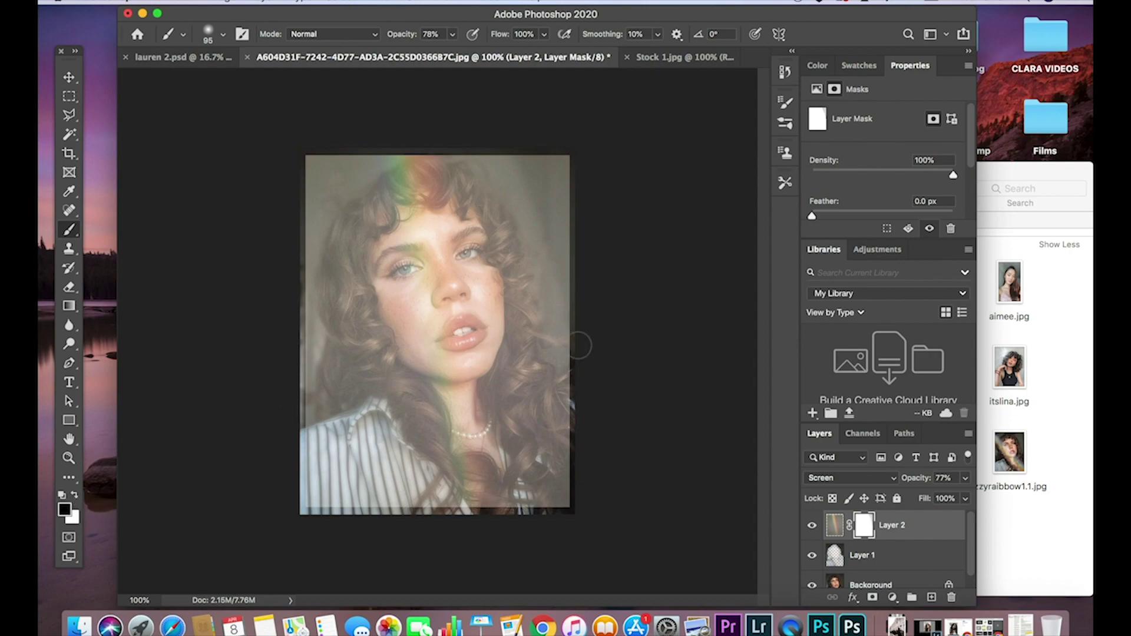
pyautogui.moveTo(568, 217)
pyautogui.mouseDown()
pyautogui.moveTo(554, 143)
pyautogui.moveTo(541, 234)
pyautogui.moveTo(588, 373)
pyautogui.moveTo(565, 394)
pyautogui.moveTo(462, 137)
pyautogui.moveTo(546, 179)
pyautogui.mouseUp()
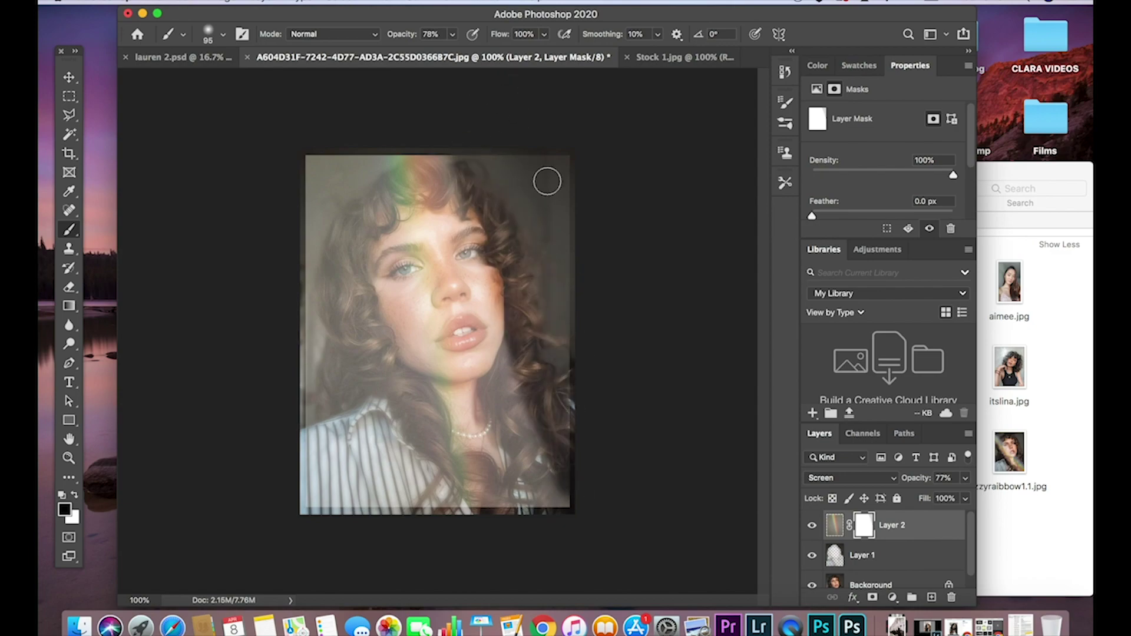
pyautogui.moveTo(317, 145)
pyautogui.mouseDown()
pyautogui.moveTo(353, 555)
pyautogui.moveTo(275, 282)
pyautogui.moveTo(334, 305)
pyautogui.mouseUp()
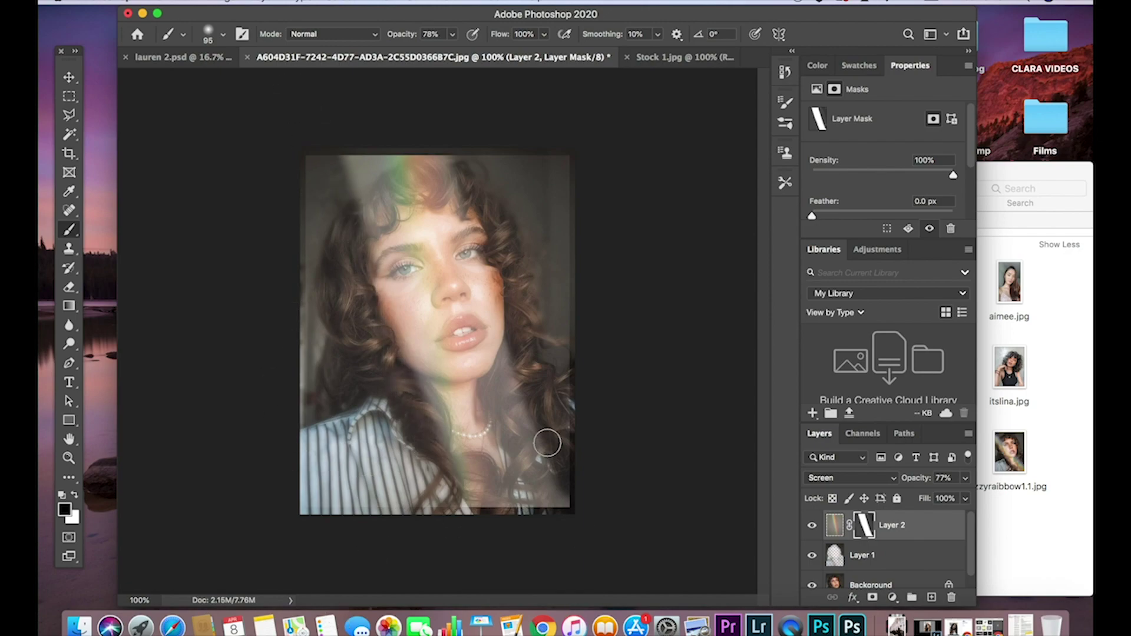
pyautogui.moveTo(546, 445)
pyautogui.mouseDown()
pyautogui.moveTo(540, 377)
pyautogui.moveTo(478, 214)
pyautogui.moveTo(482, 105)
pyautogui.mouseUp()
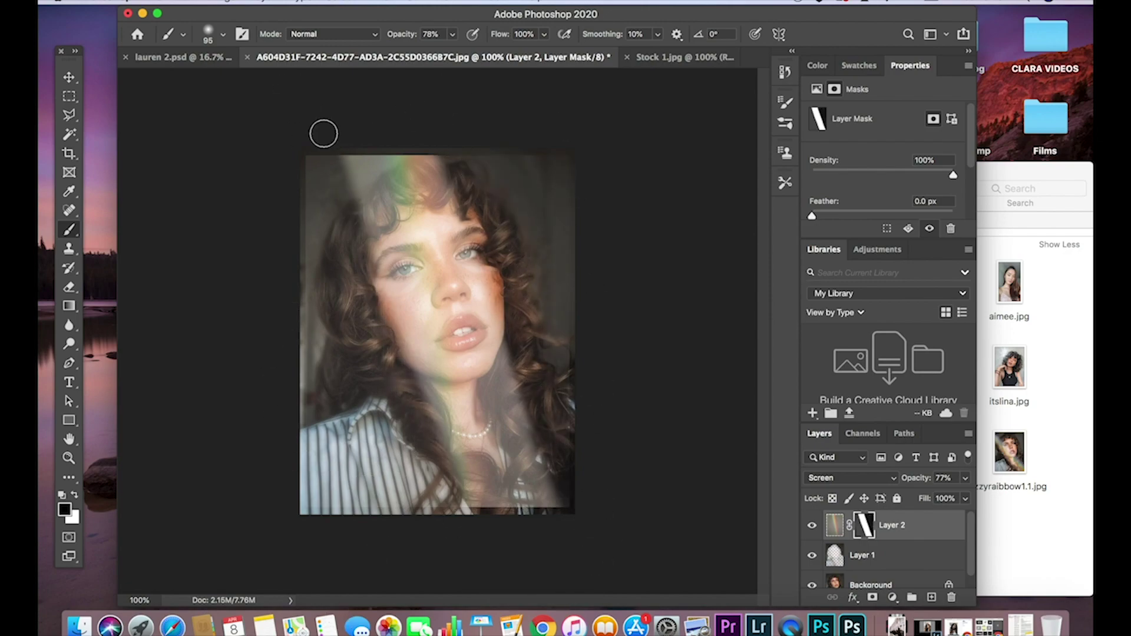
pyautogui.moveTo(323, 131); pyautogui.dragTo(293, 222)
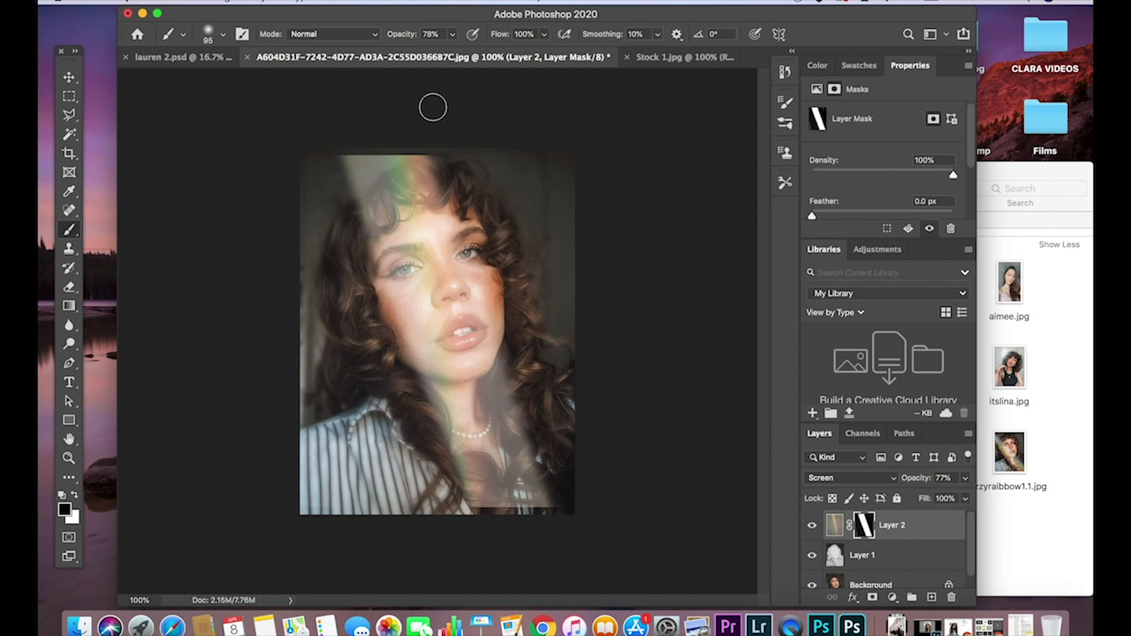
# Shift the rainbow streak left across the face and set Layer 2's opacity to 72%
pyautogui.click(69, 77)
pyautogui.moveTo(433, 294); pyautogui.dragTo(380, 271)
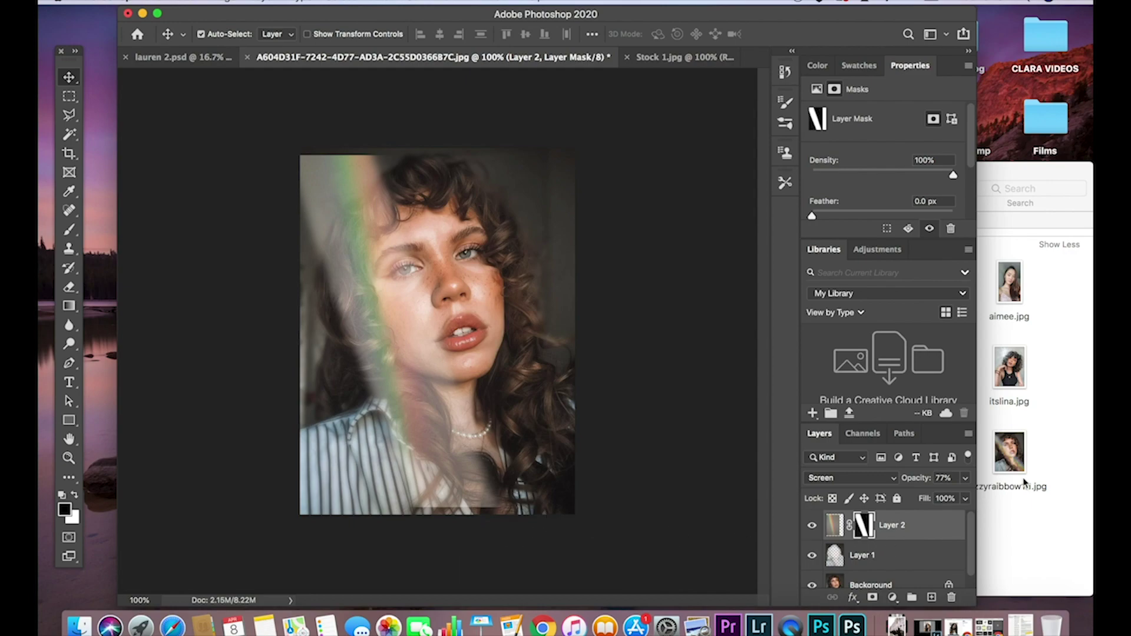
pyautogui.click(965, 480)
pyautogui.moveTo(950, 496)
pyautogui.mouseDown()
pyautogui.moveTo(982, 494)
pyautogui.moveTo(942, 492)
pyautogui.moveTo(951, 498)
pyautogui.mouseUp()
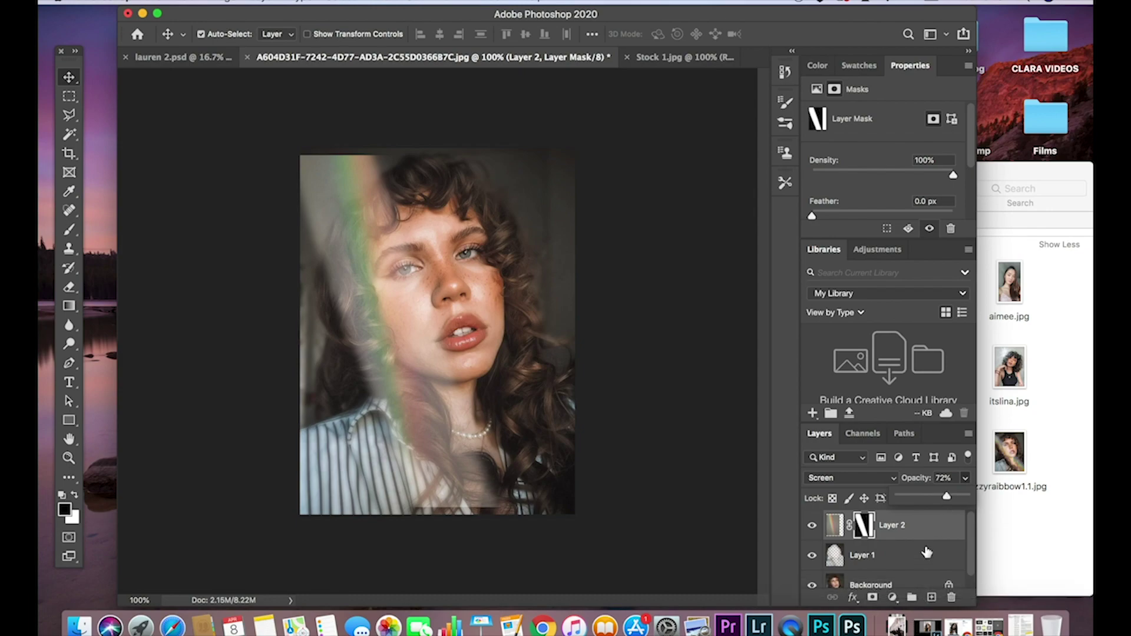
pyautogui.click(866, 481)
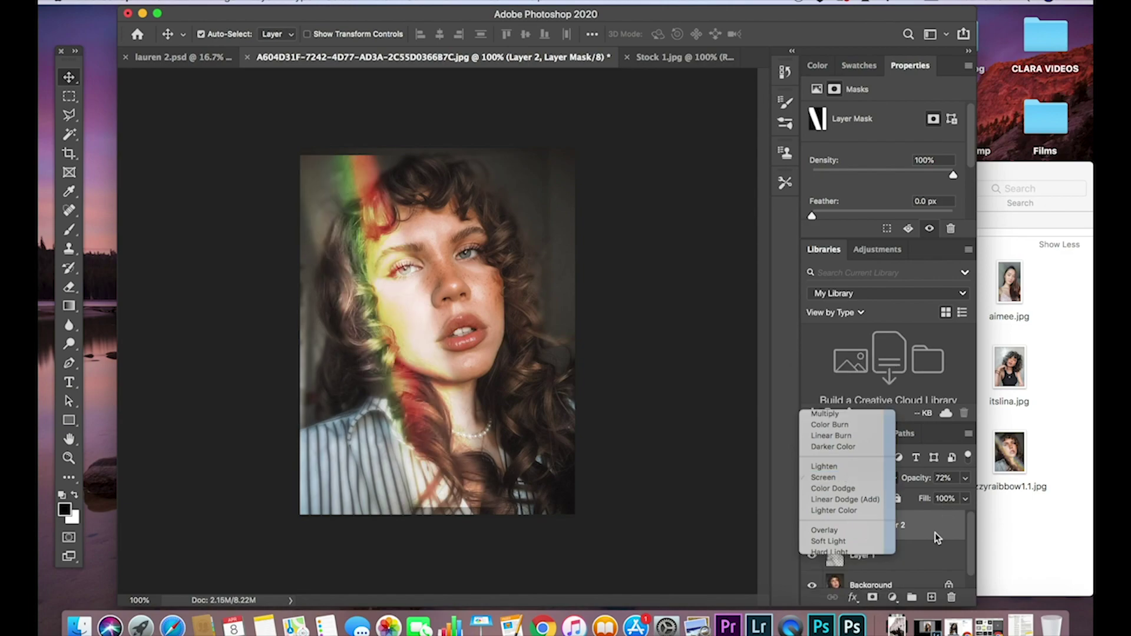
# Try Soft Light on Layer 2, then settle on Screen blend mode at 73% opacity
pyautogui.click(870, 476)
pyautogui.click(869, 478)
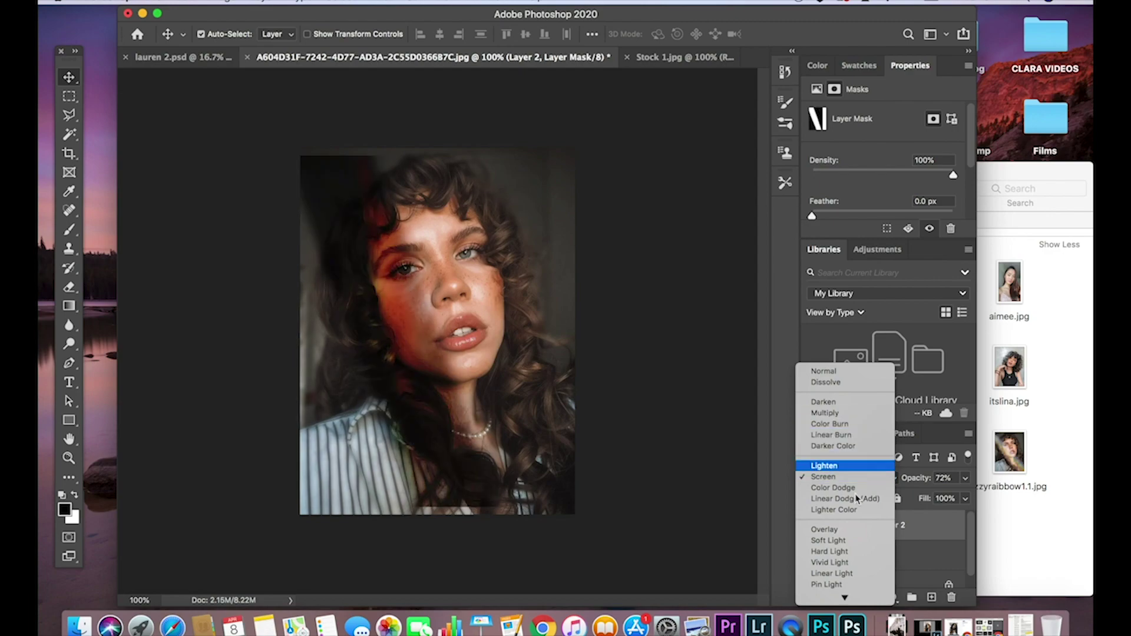
pyautogui.click(853, 540)
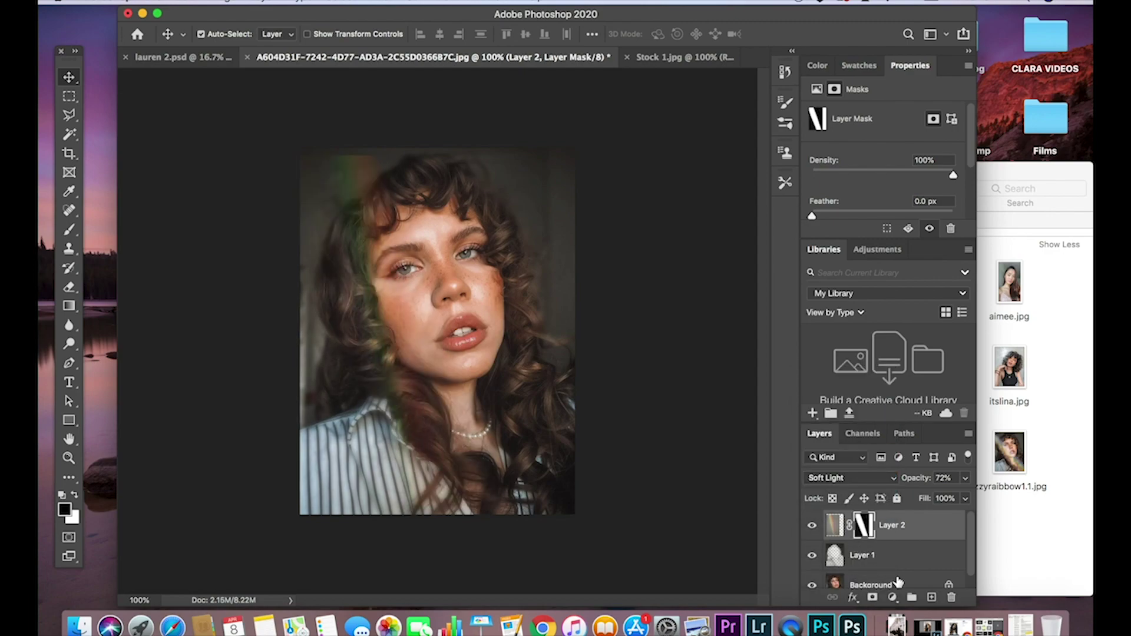
pyautogui.moveTo(966, 478); pyautogui.dragTo(967, 498)
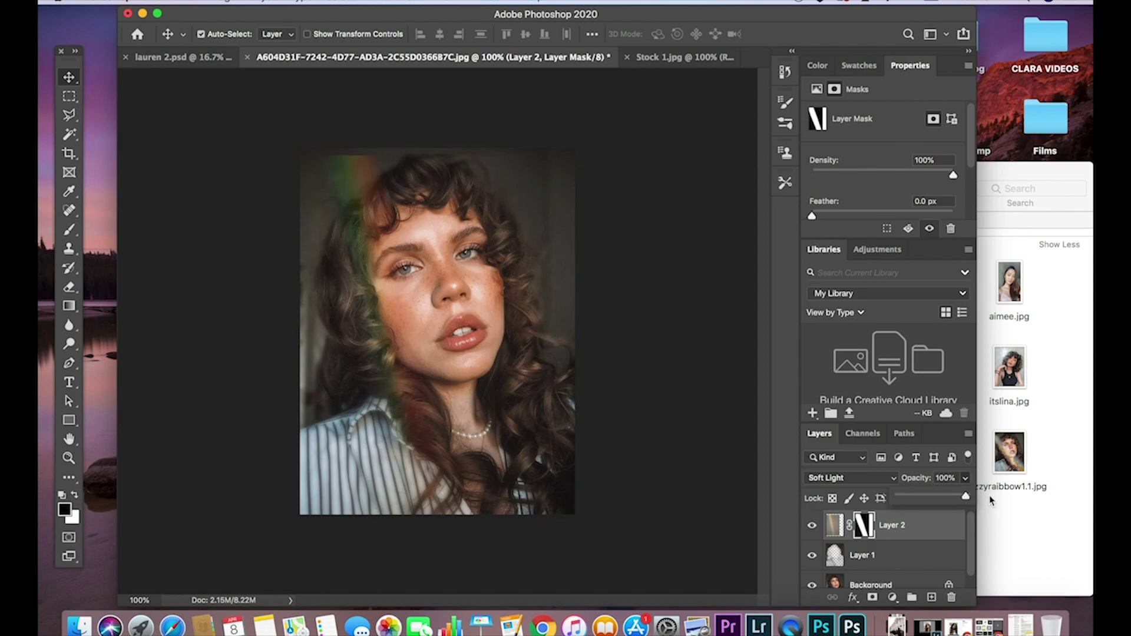
pyautogui.click(882, 480)
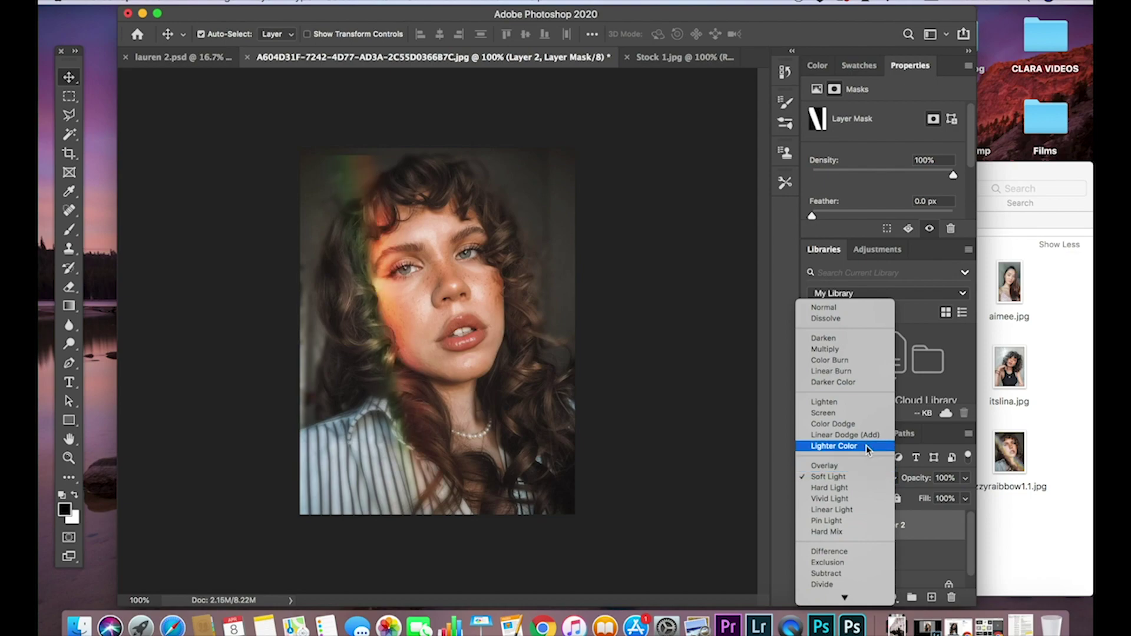
pyautogui.click(863, 414)
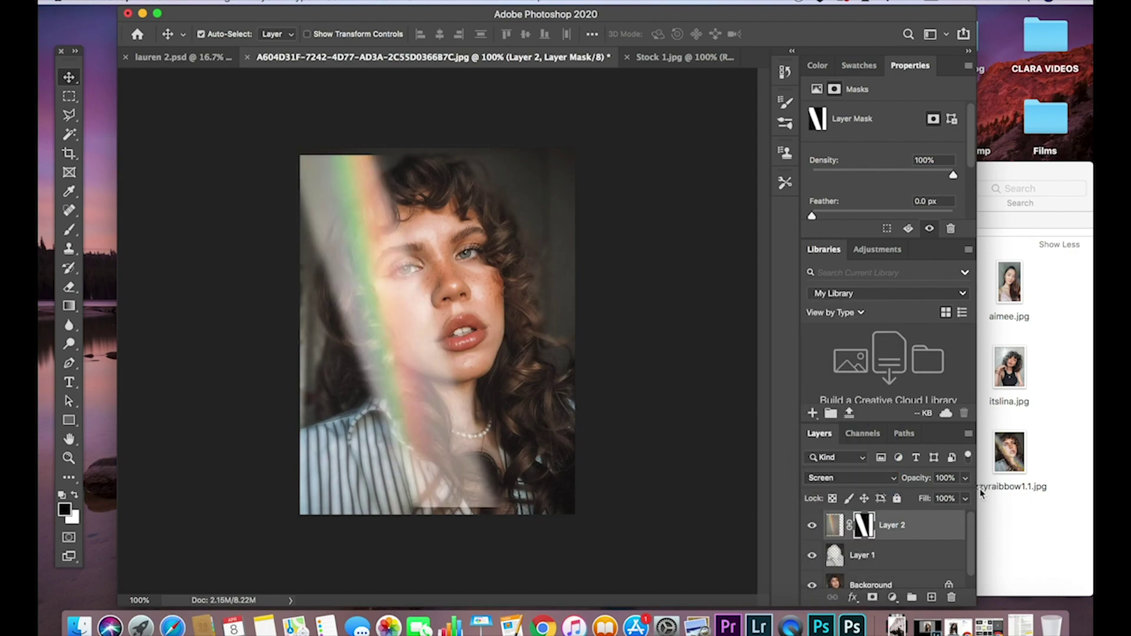
pyautogui.moveTo(943, 493)
pyautogui.mouseDown()
pyautogui.moveTo(929, 494)
pyautogui.moveTo(948, 500)
pyautogui.mouseUp()
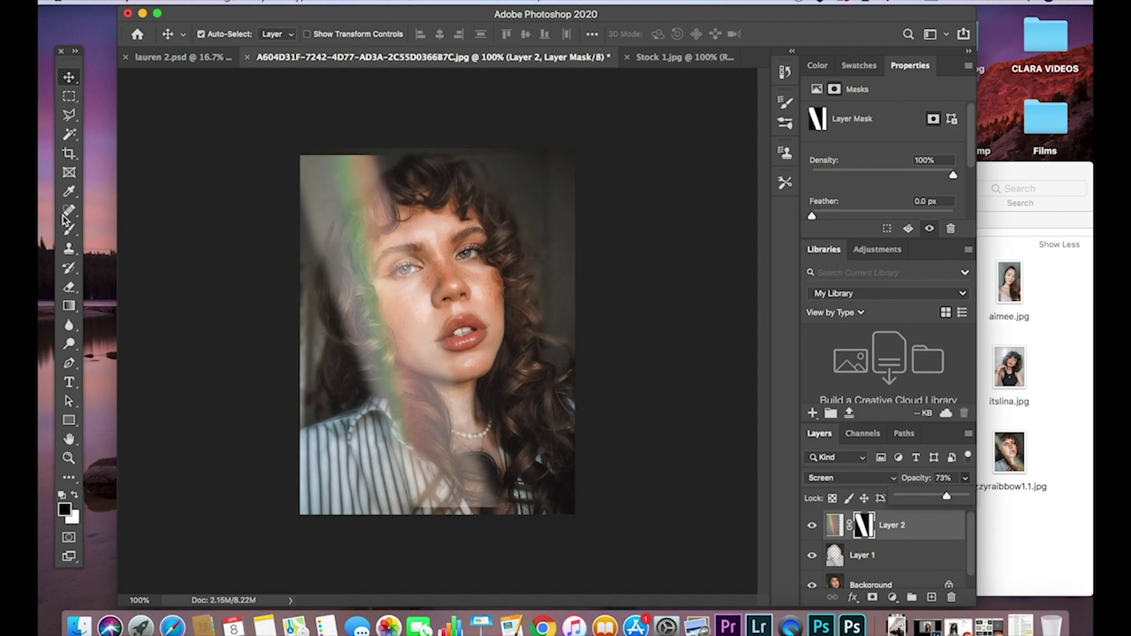
# Brush black on Layer 2's mask to hide the rainbow at top-left, shirt and neck, then nudge it
pyautogui.click(70, 231)
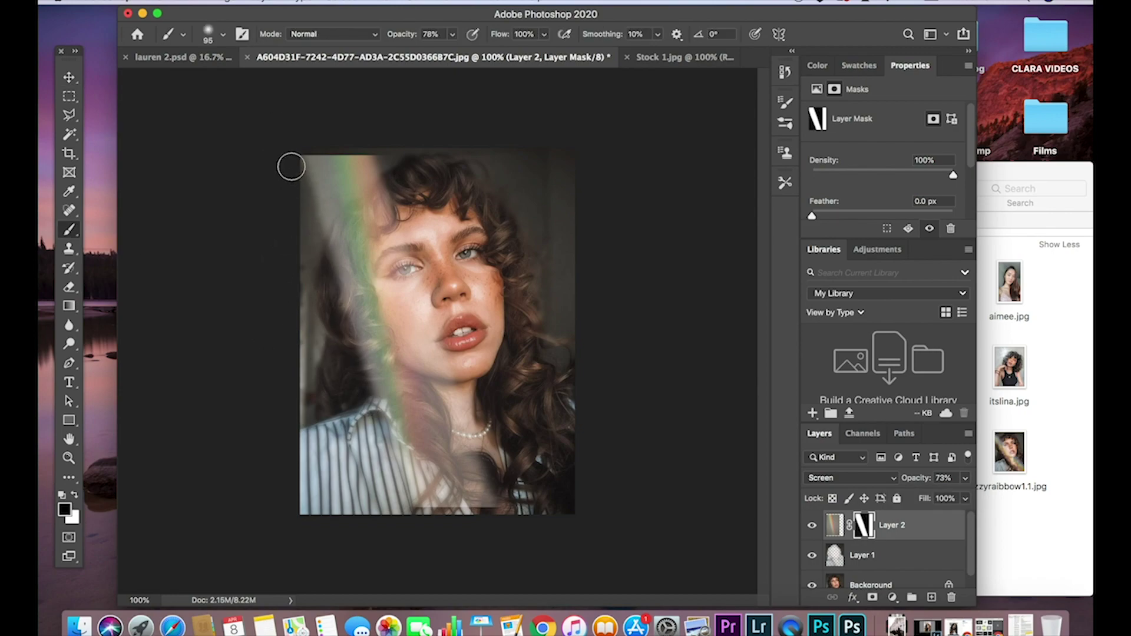
pyautogui.moveTo(291, 168)
pyautogui.mouseDown()
pyautogui.moveTo(271, 130)
pyautogui.moveTo(314, 218)
pyautogui.moveTo(306, 189)
pyautogui.mouseUp()
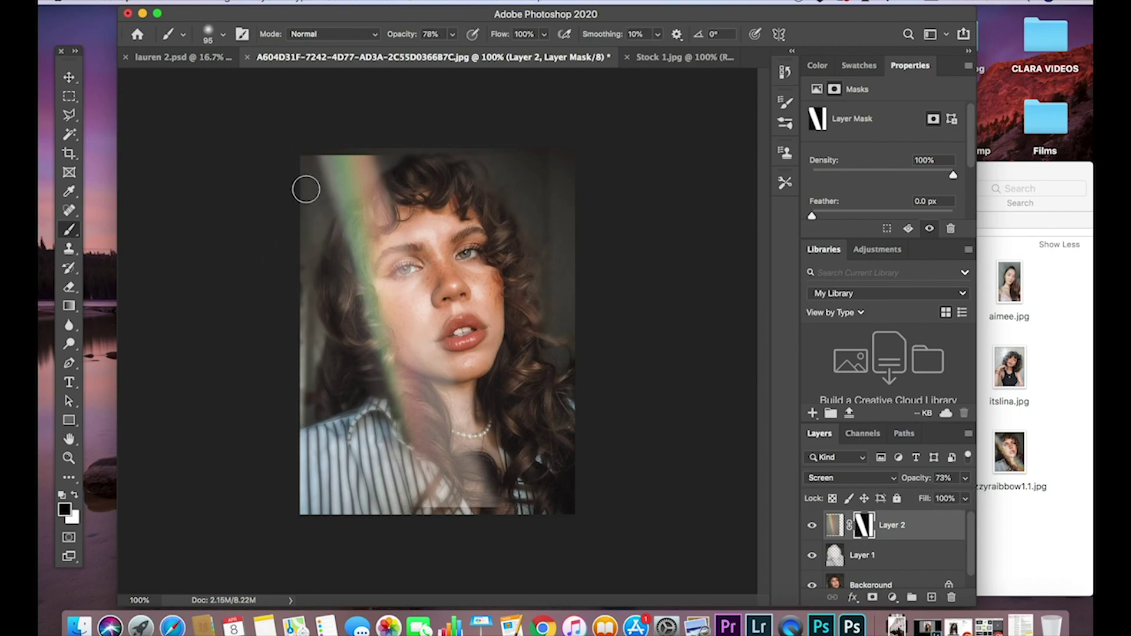
pyautogui.moveTo(366, 140); pyautogui.dragTo(421, 273)
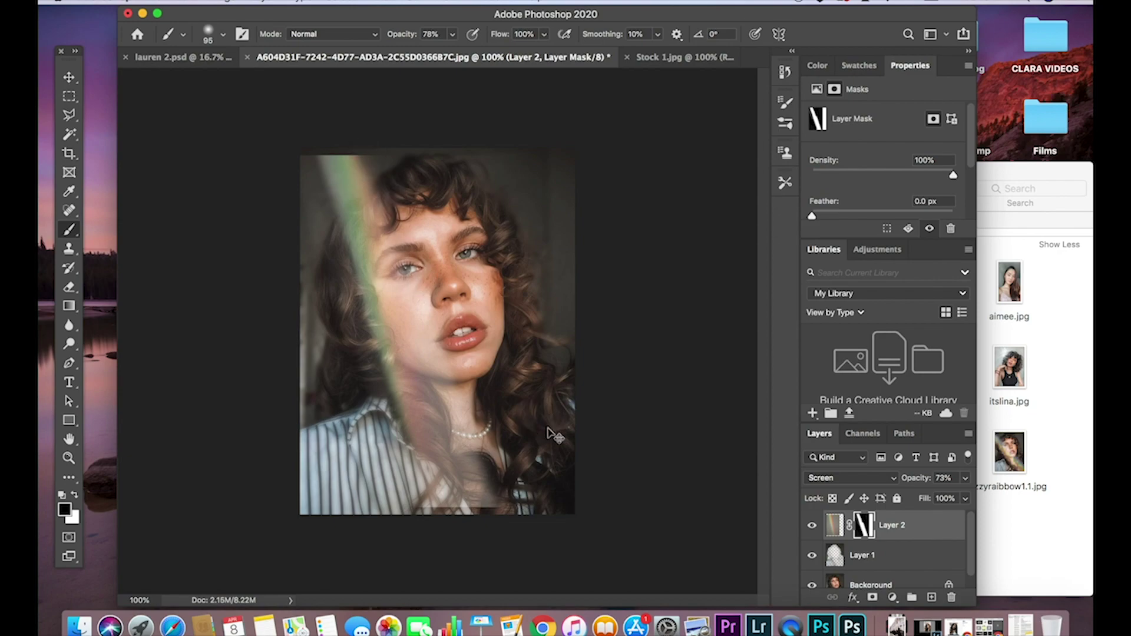
pyautogui.press('super+z')
pyautogui.moveTo(421, 491)
pyautogui.mouseDown()
pyautogui.moveTo(481, 517)
pyautogui.moveTo(468, 508)
pyautogui.mouseUp()
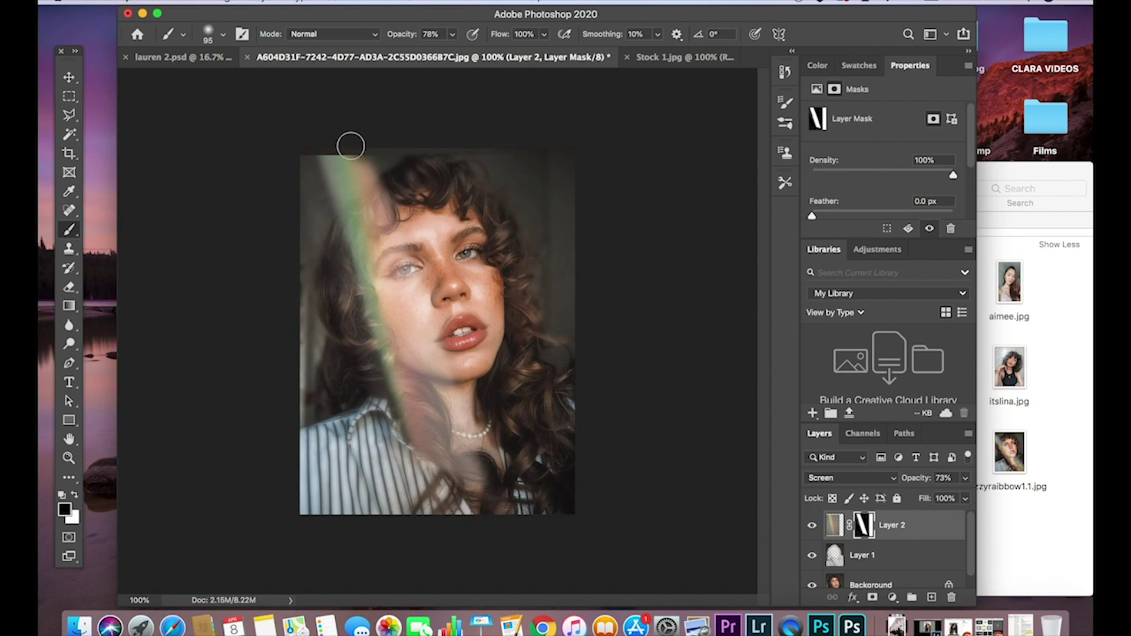
pyautogui.moveTo(351, 144); pyautogui.dragTo(303, 163)
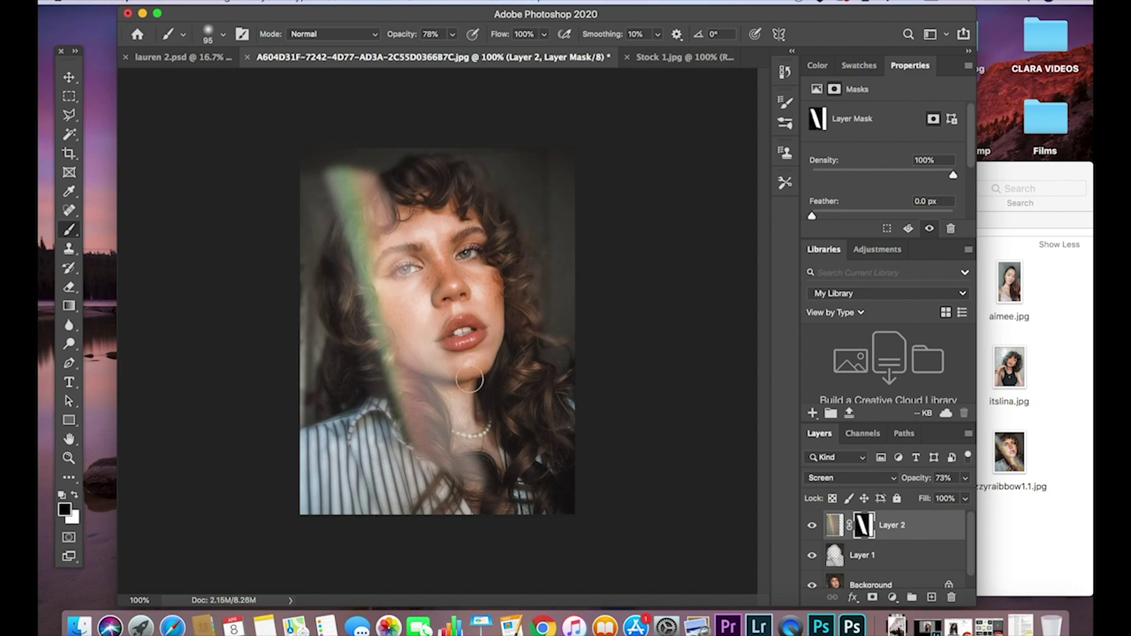
pyautogui.moveTo(470, 381); pyautogui.dragTo(468, 478)
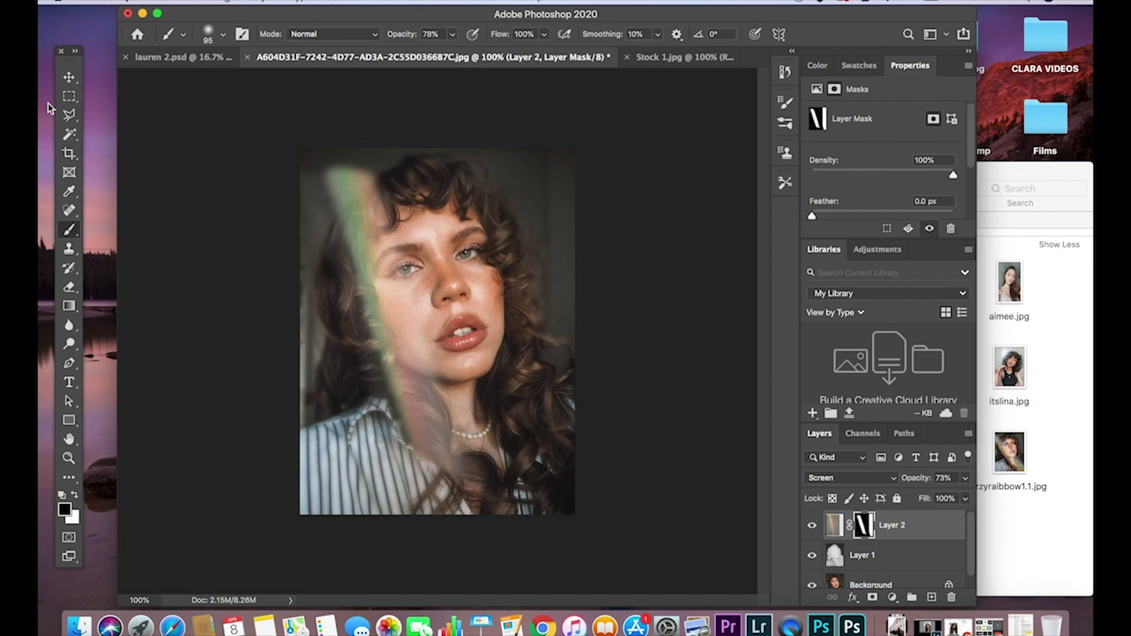
pyautogui.click(71, 77)
pyautogui.moveTo(416, 361); pyautogui.dragTo(408, 323)
# Free Transform the rainbow layer, rotating the streak about 14° and repositioning it
pyautogui.click(215, 3)
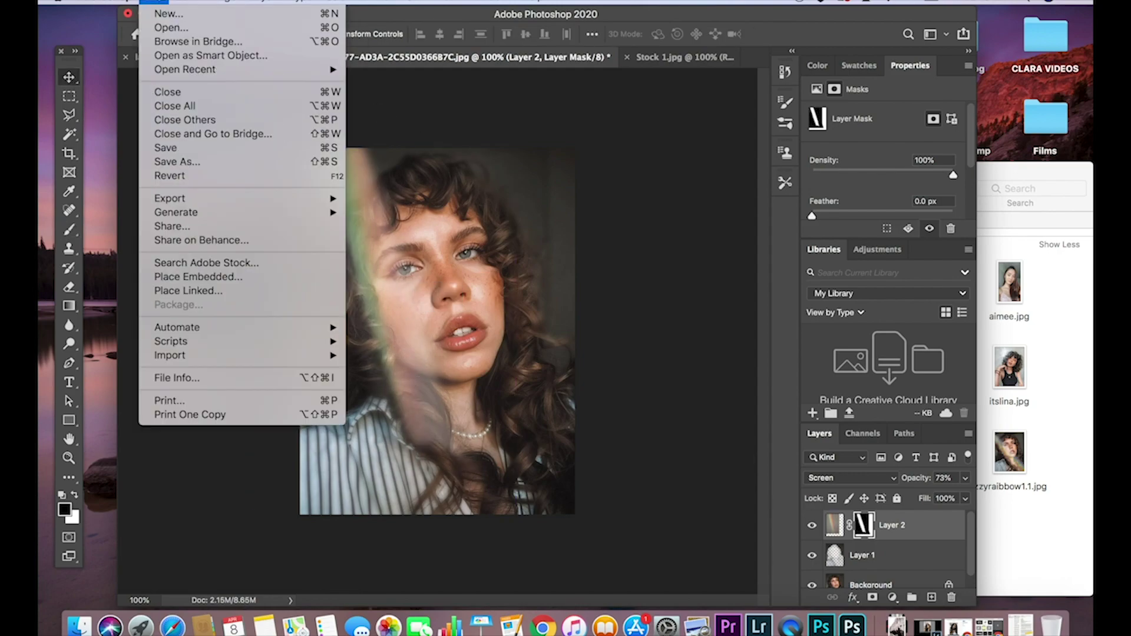
pyautogui.moveTo(185, 2)
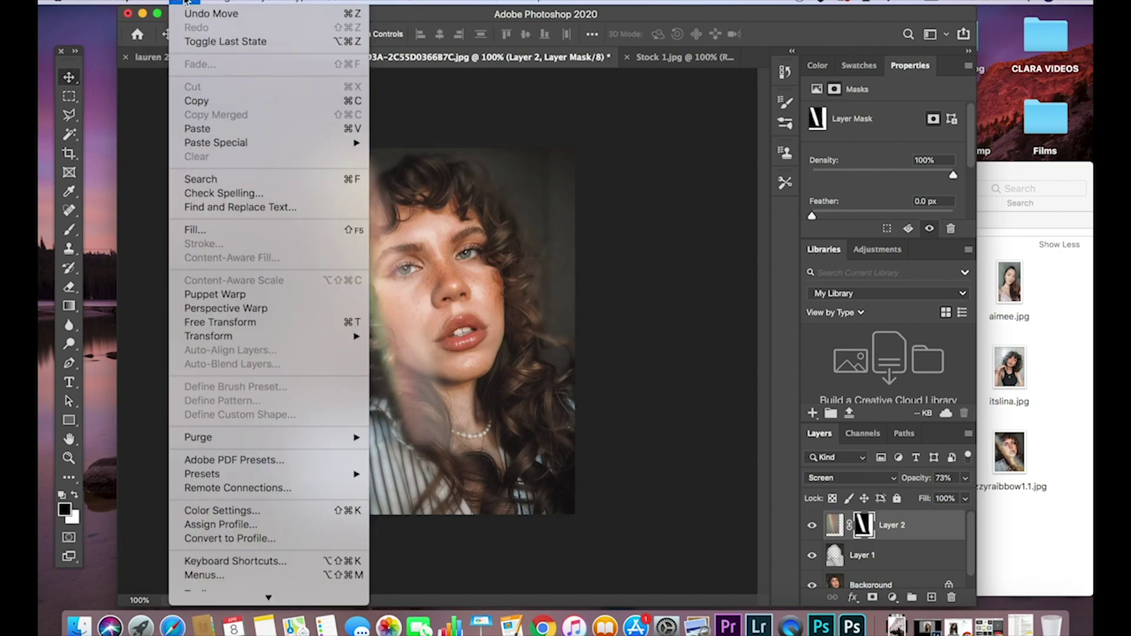
pyautogui.click(250, 323)
pyautogui.moveTo(445, 506); pyautogui.dragTo(521, 454)
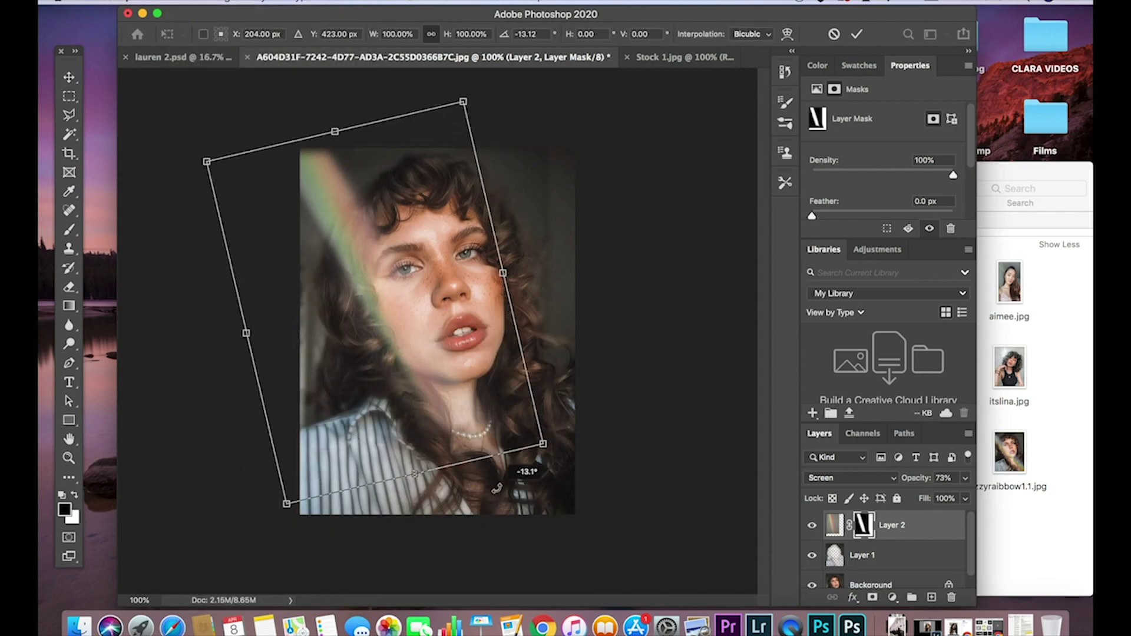
pyautogui.moveTo(425, 374); pyautogui.dragTo(455, 419)
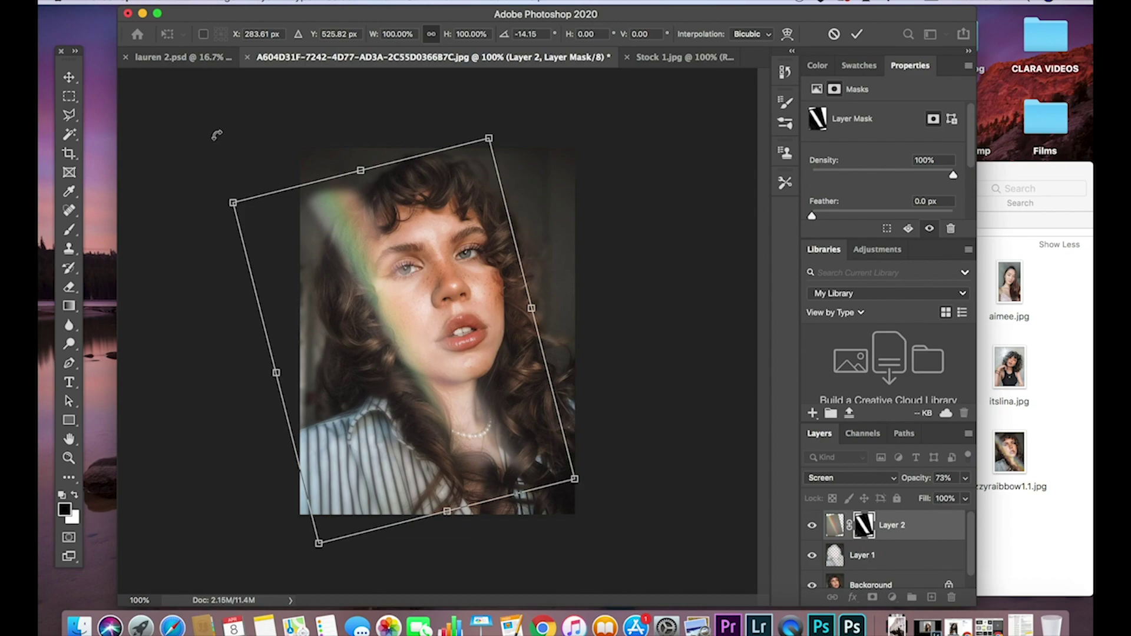
# Stretch the streak taller, commit the transform, and move it left across the portrait
pyautogui.moveTo(478, 136); pyautogui.dragTo(460, 74)
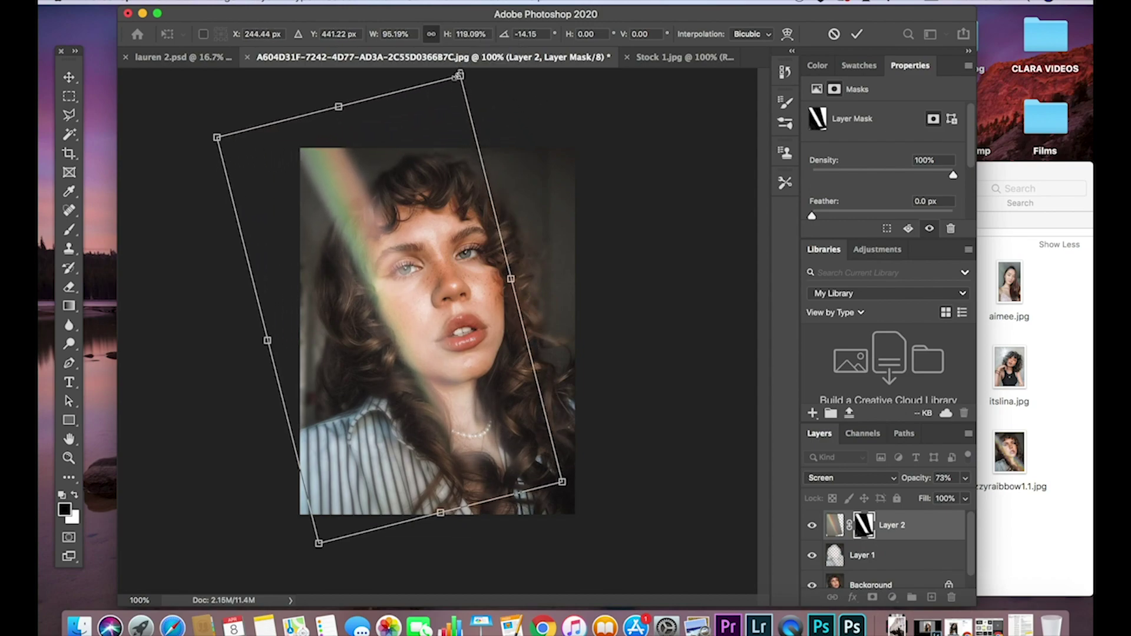
pyautogui.moveTo(563, 482); pyautogui.dragTo(594, 514)
pyautogui.moveTo(465, 420); pyautogui.dragTo(455, 420)
pyautogui.click(69, 77)
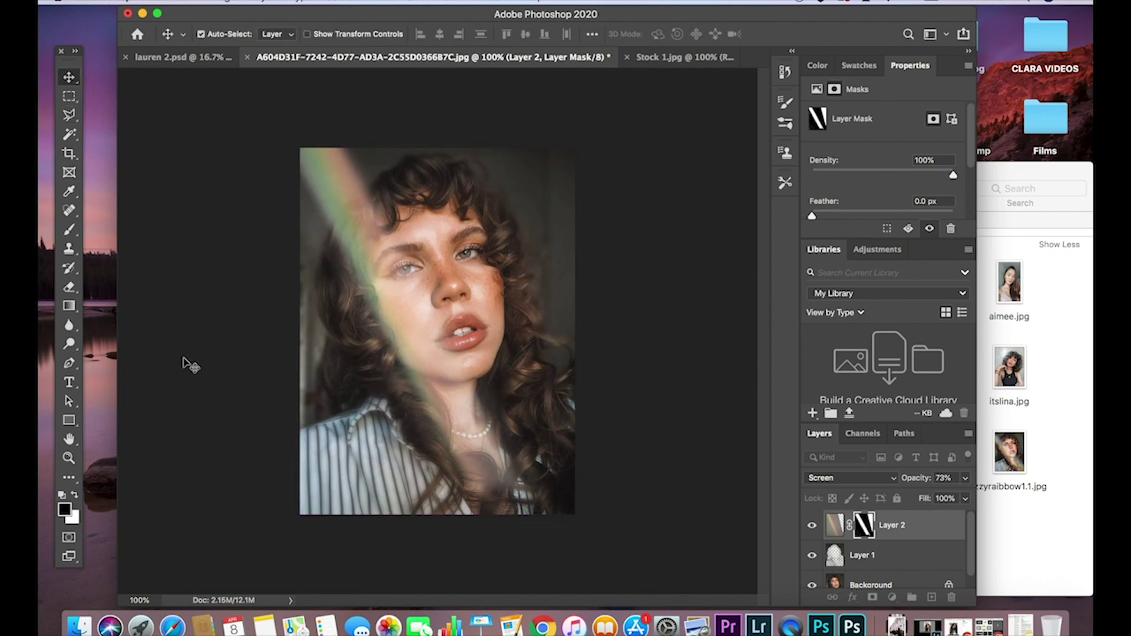
pyautogui.moveTo(404, 341)
pyautogui.mouseDown()
pyautogui.moveTo(390, 321)
pyautogui.moveTo(388, 347)
pyautogui.mouseUp()
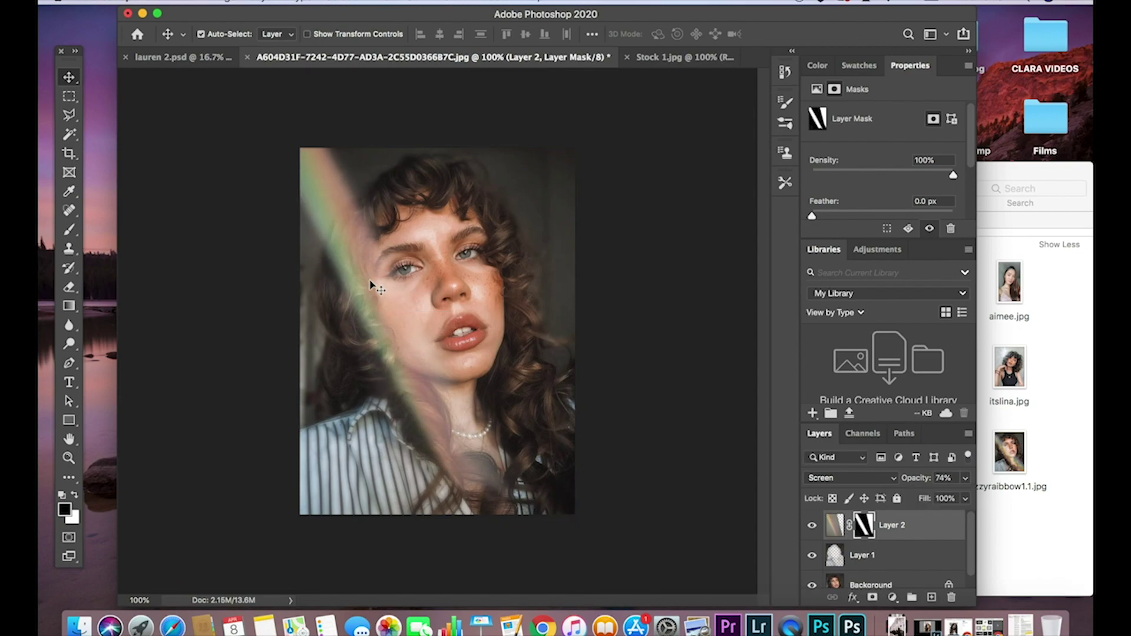
pyautogui.moveTo(374, 285)
pyautogui.mouseDown()
pyautogui.moveTo(395, 237)
pyautogui.moveTo(377, 239)
pyautogui.mouseUp()
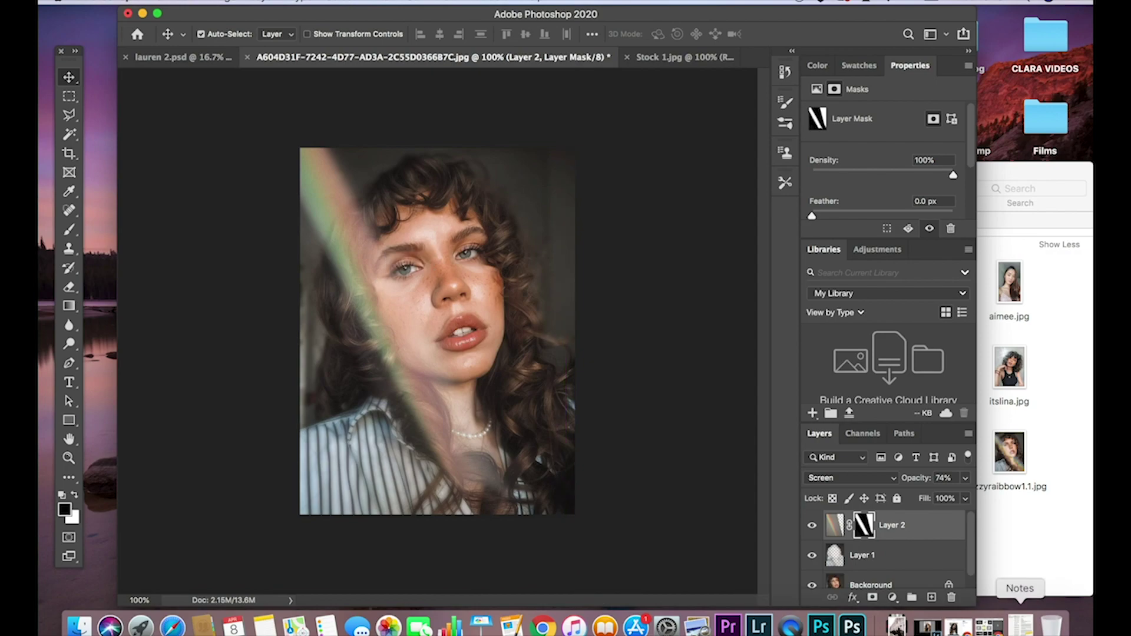
# Drag the rainbow streak slightly to fine-tune its position over the face
pyautogui.moveTo(467, 482); pyautogui.dragTo(486, 483)
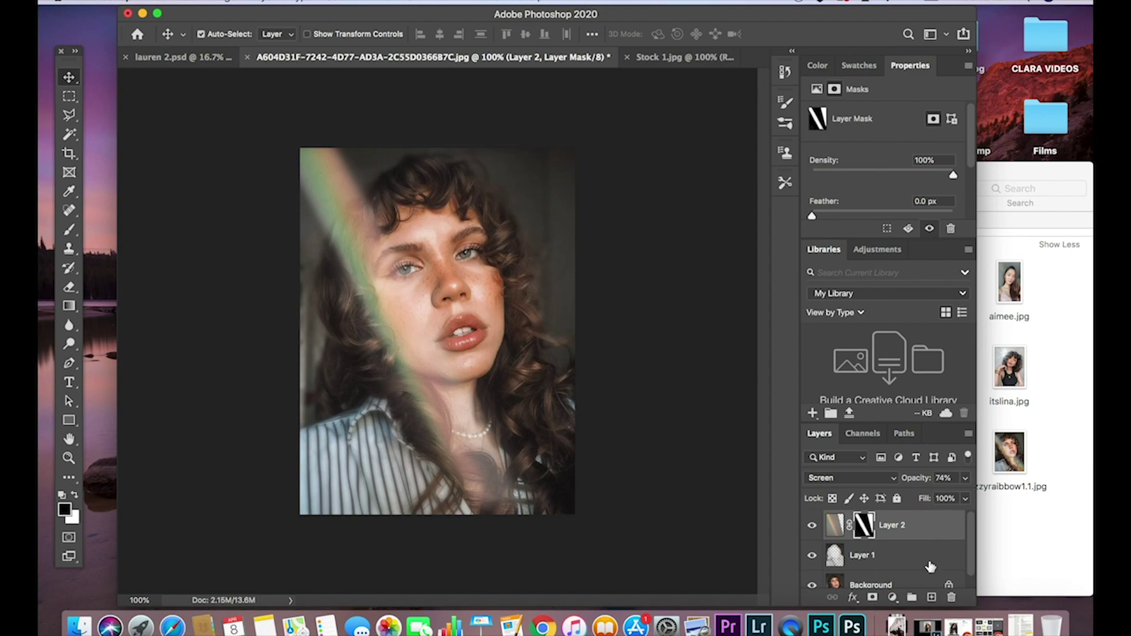
pyautogui.scroll(-1, 931, 567)
# Save the document as 'izzy experiment.psd' in the selfie folder, accepting the Photoshop format options
pyautogui.click(149, 2)
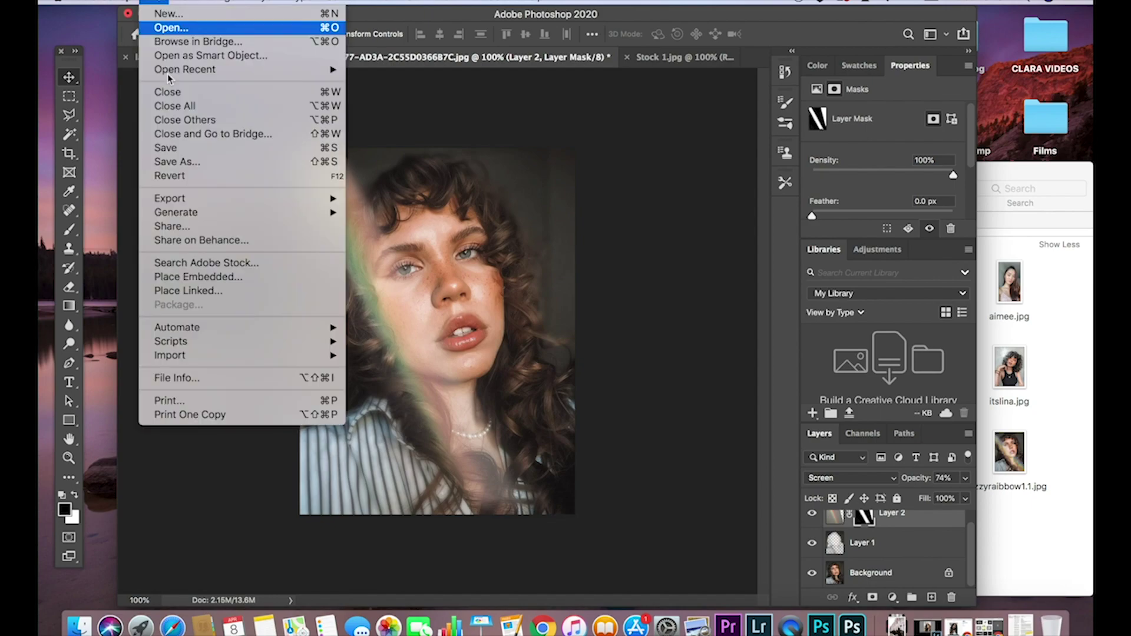
pyautogui.click(183, 162)
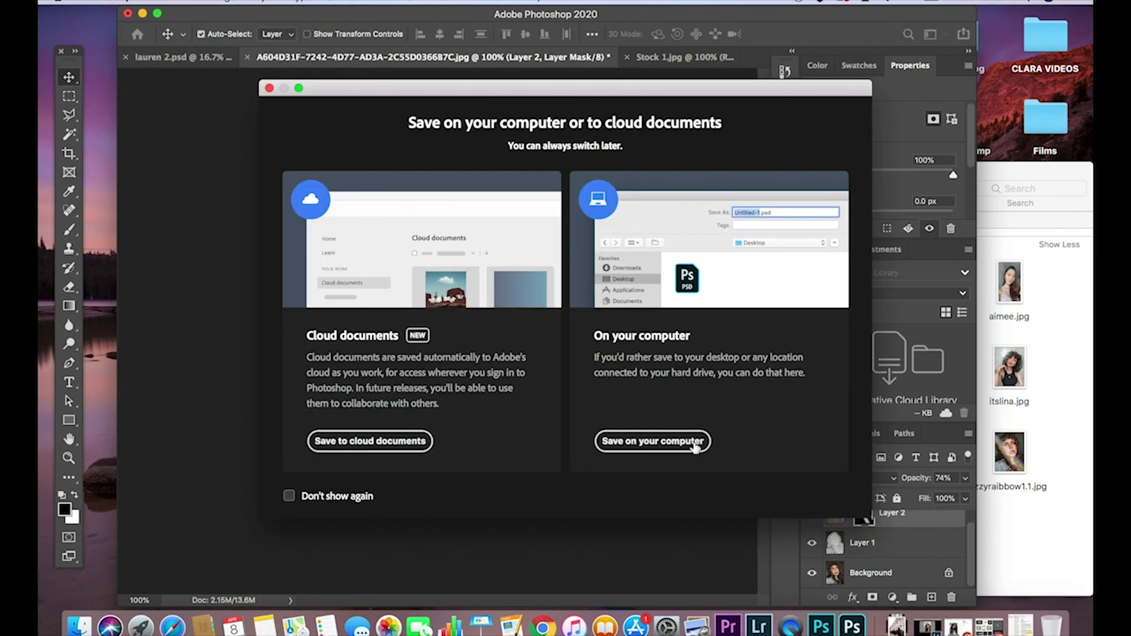
pyautogui.click(696, 448)
pyautogui.press('BackSpace')
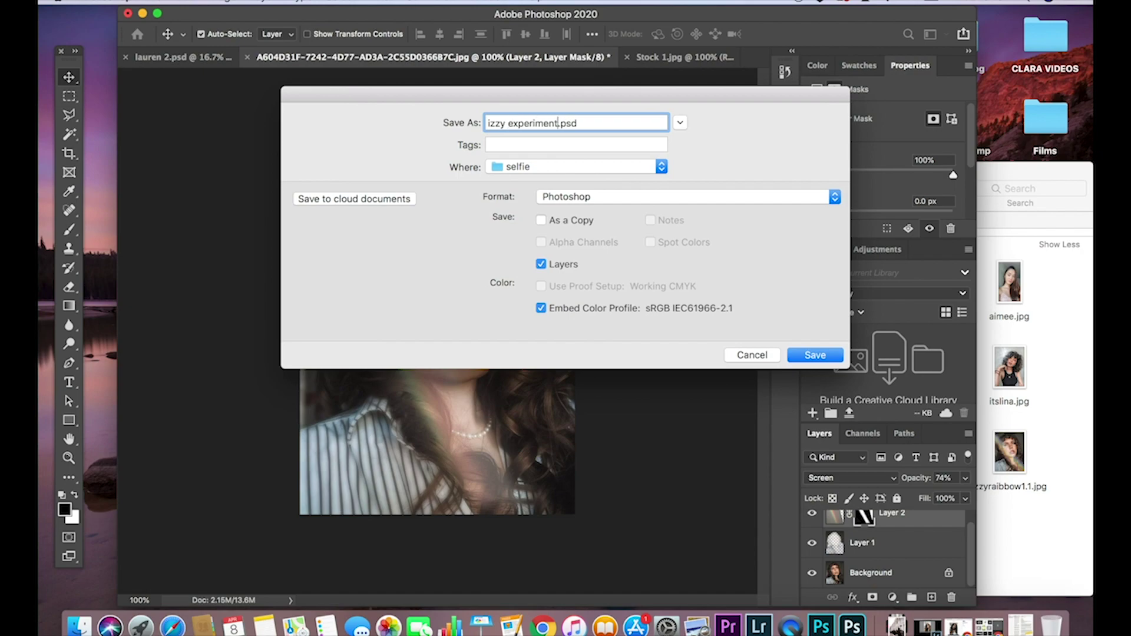
pyautogui.press('Return')
pyautogui.click(737, 241)
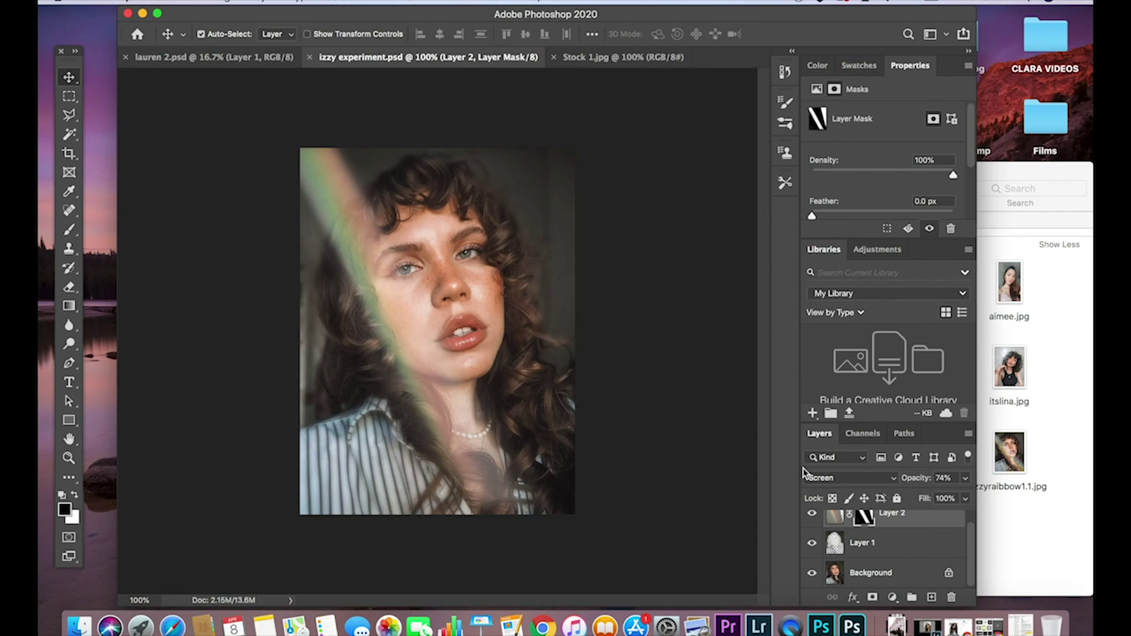